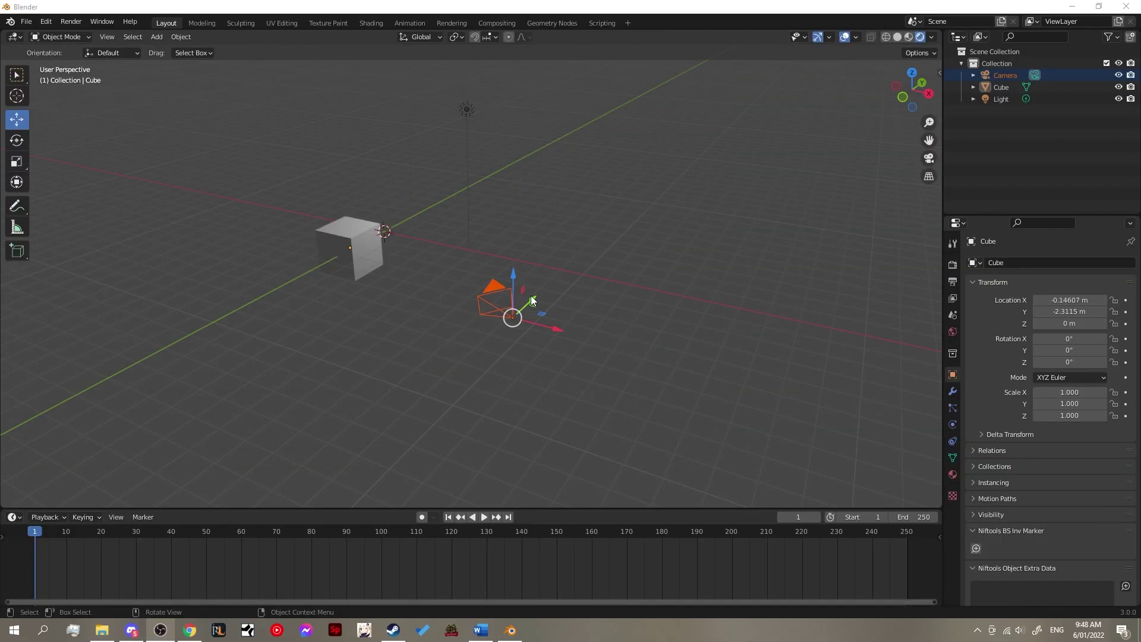
Move the camera along the X and Y axes to frame the cube in the left part of the camera view
{"action": "key", "text": "g"}
{"action": "left_click", "coordinate": [544, 285]}
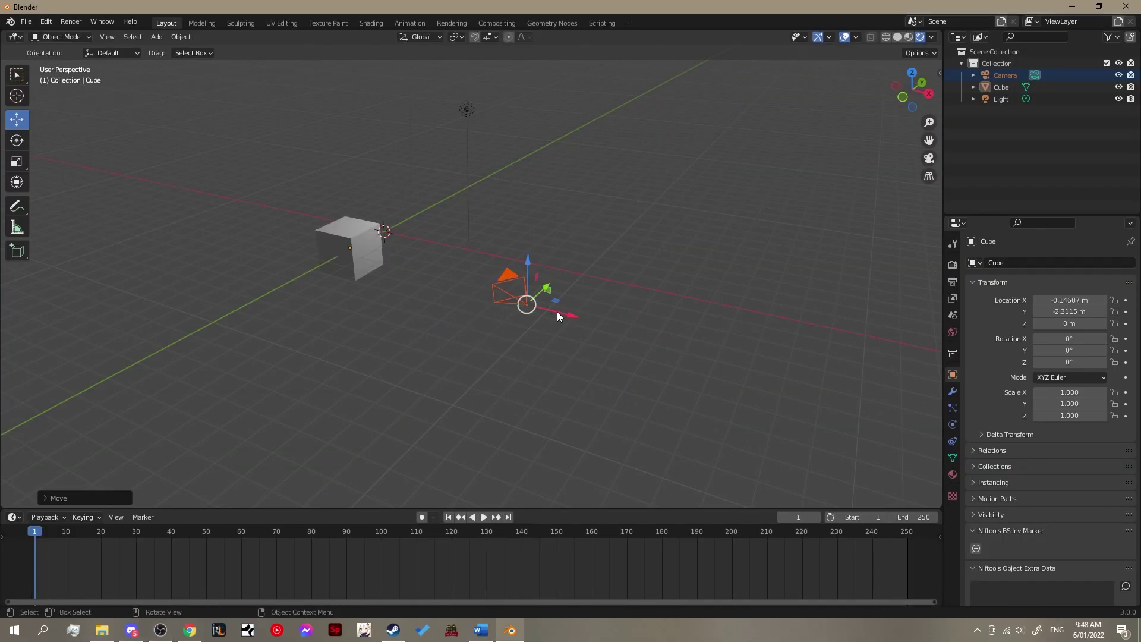
{"action": "left_click_drag", "start_coordinate": [558, 311], "coordinate": [486, 336]}
{"action": "left_click", "coordinate": [929, 158]}
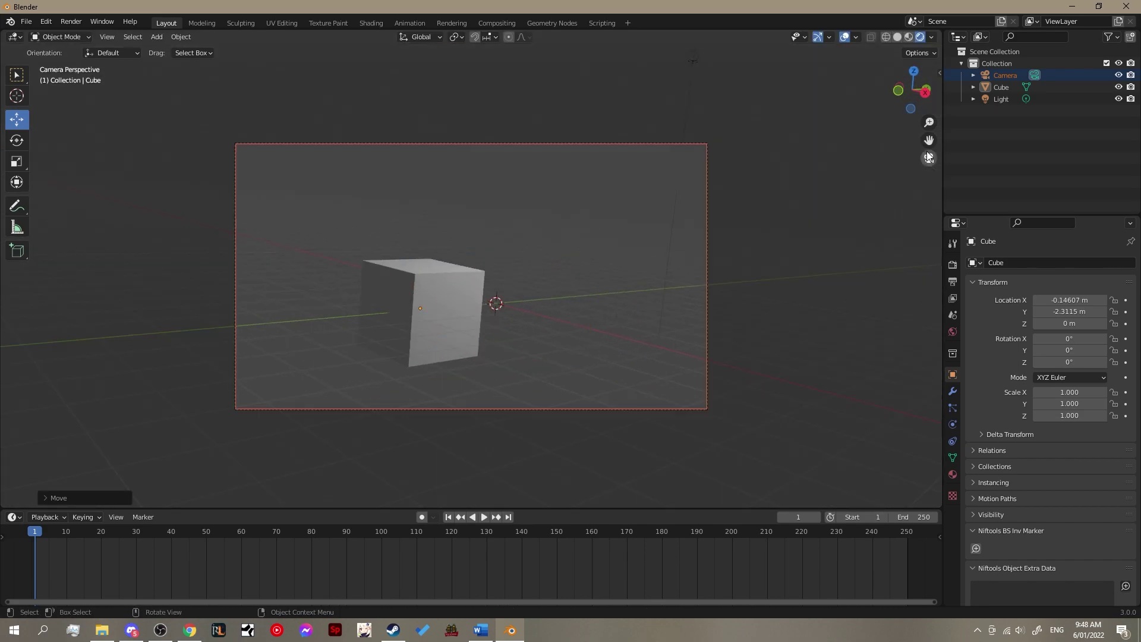
{"action": "left_click", "coordinate": [928, 158]}
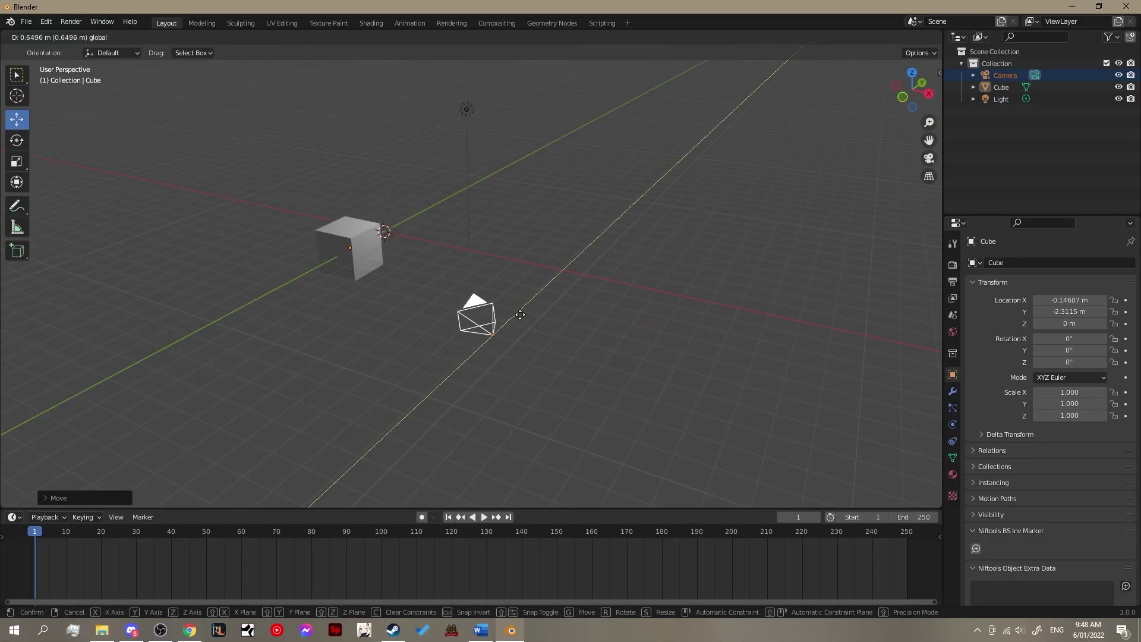
{"action": "left_click", "coordinate": [520, 314]}
{"action": "left_click", "coordinate": [928, 158]}
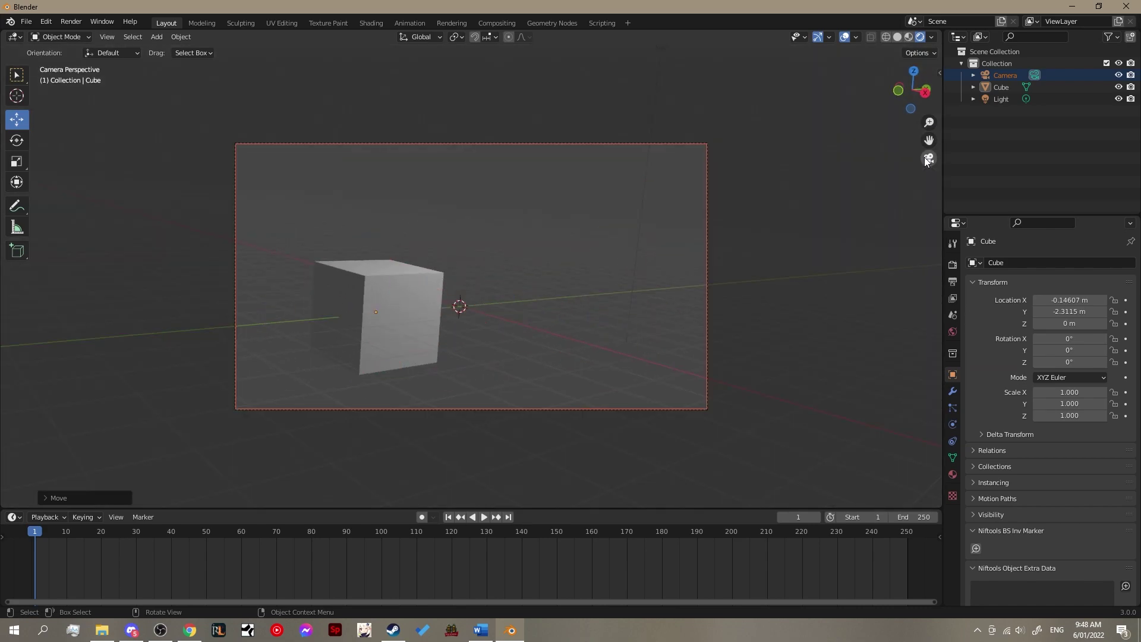
{"action": "left_click", "coordinate": [925, 158]}
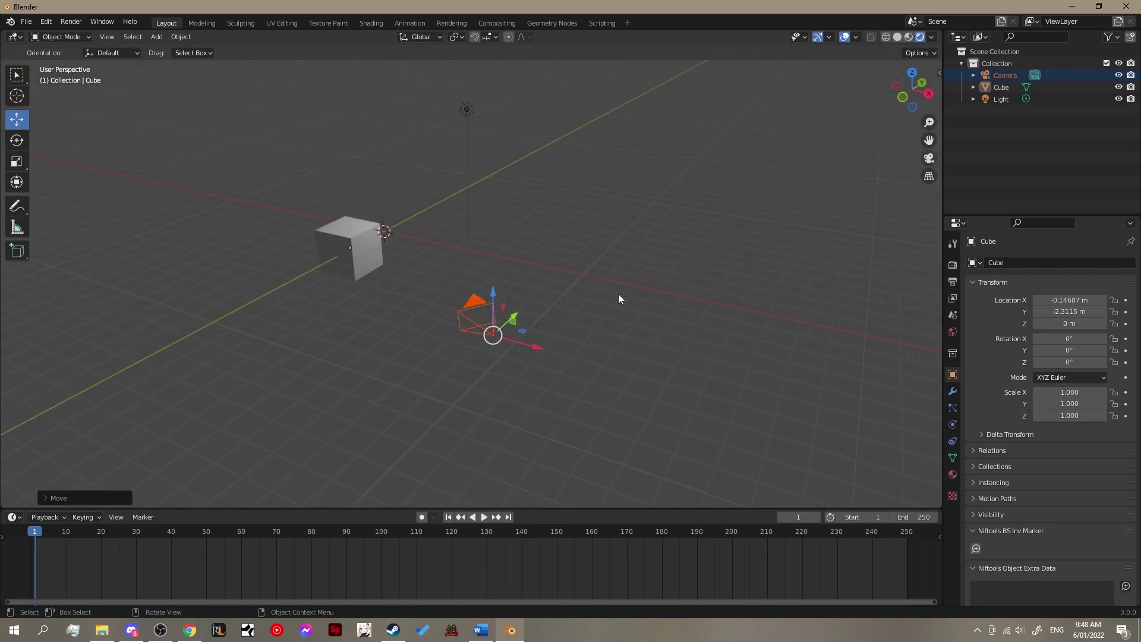
{"action": "left_click", "coordinate": [516, 310]}
{"action": "left_click", "coordinate": [929, 159]}
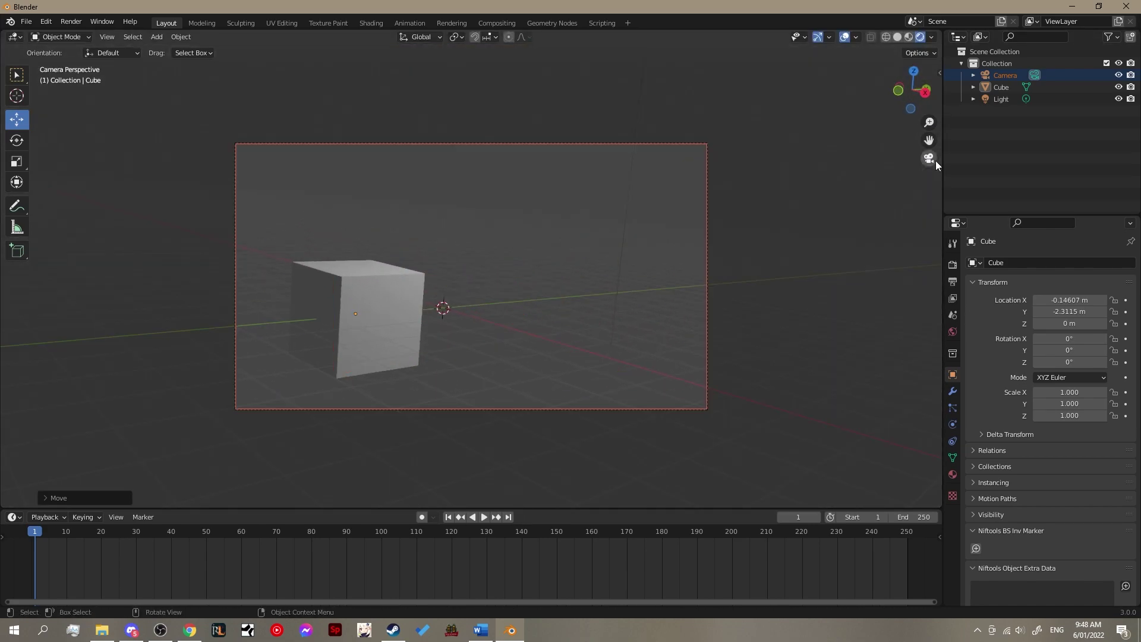
{"action": "left_click", "coordinate": [934, 160]}
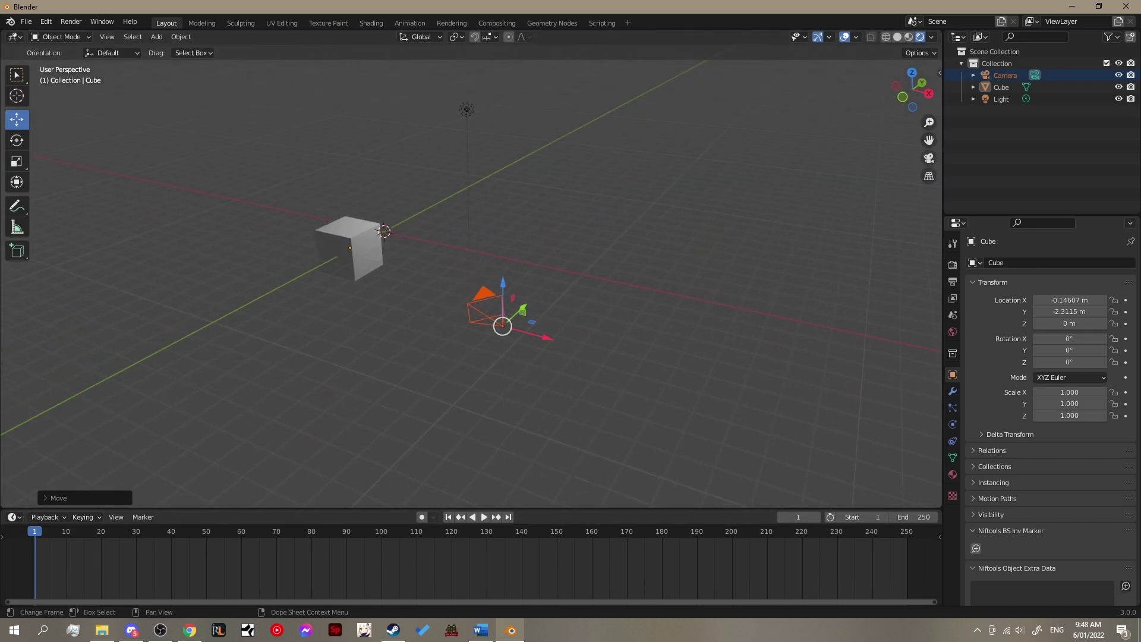
Insert a Location, Rotation & Scale keyframe for the cube at frame 1
{"action": "left_click", "coordinate": [358, 238]}
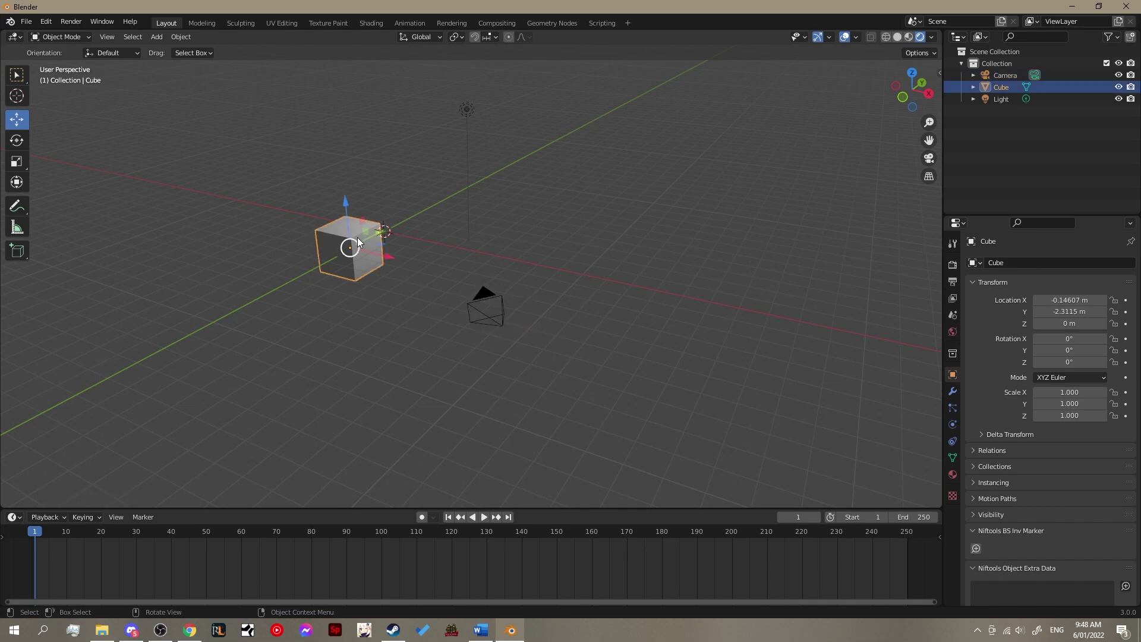
{"action": "key", "text": "i"}
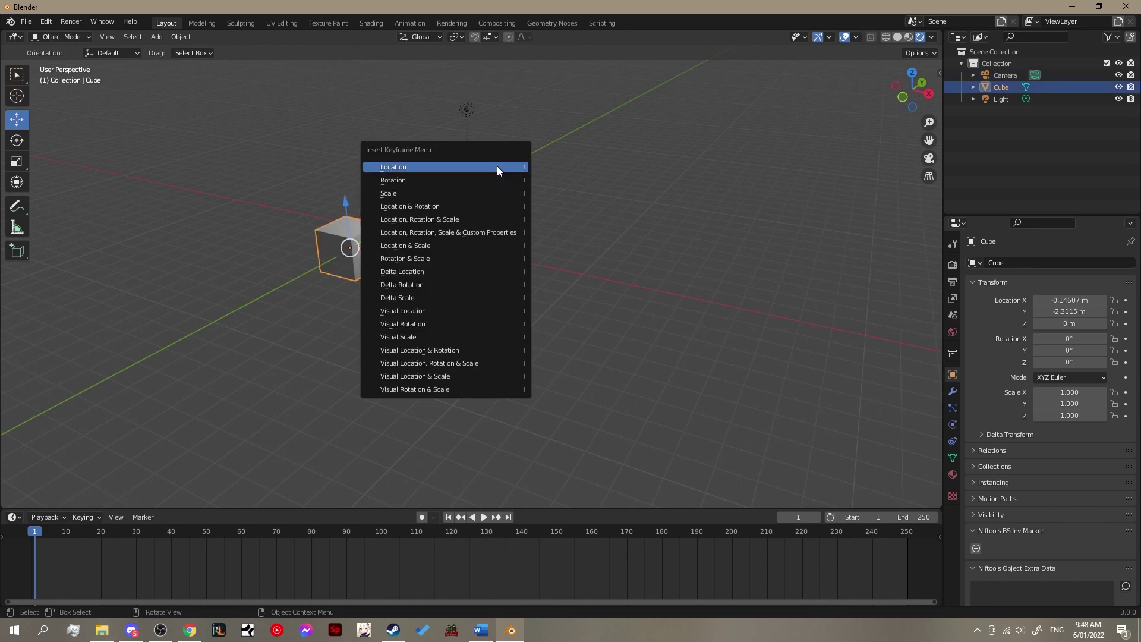
{"action": "left_click", "coordinate": [497, 219]}
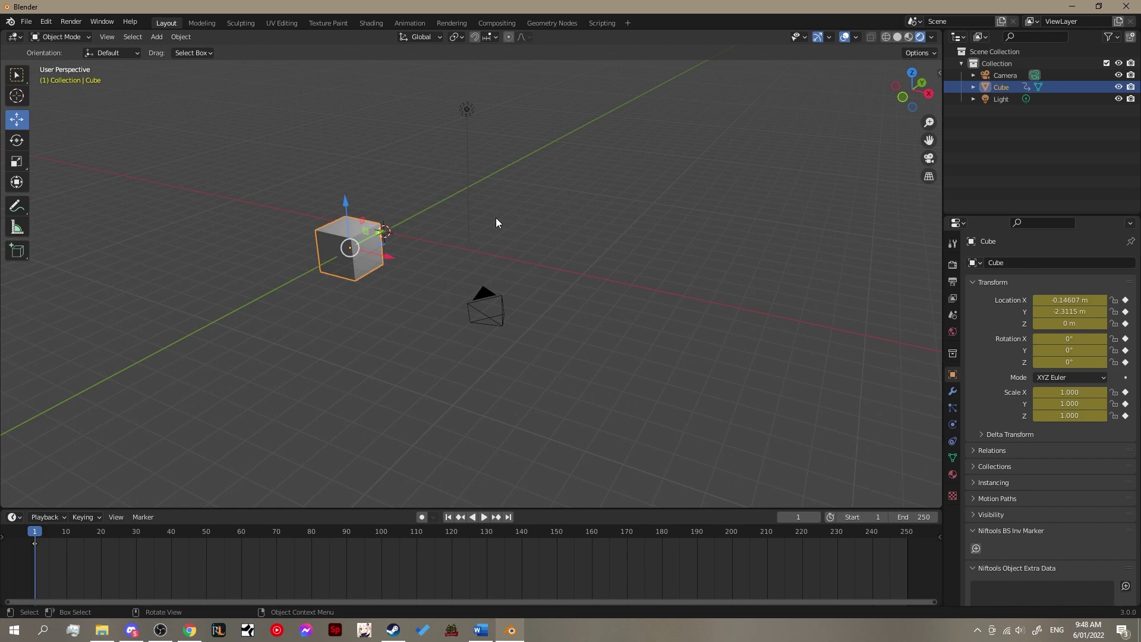
At frame 60, move the cube along Y to about 16.6 m, outside the camera frame, and keyframe its Location, Rotation & Scale
{"action": "left_click", "coordinate": [241, 530]}
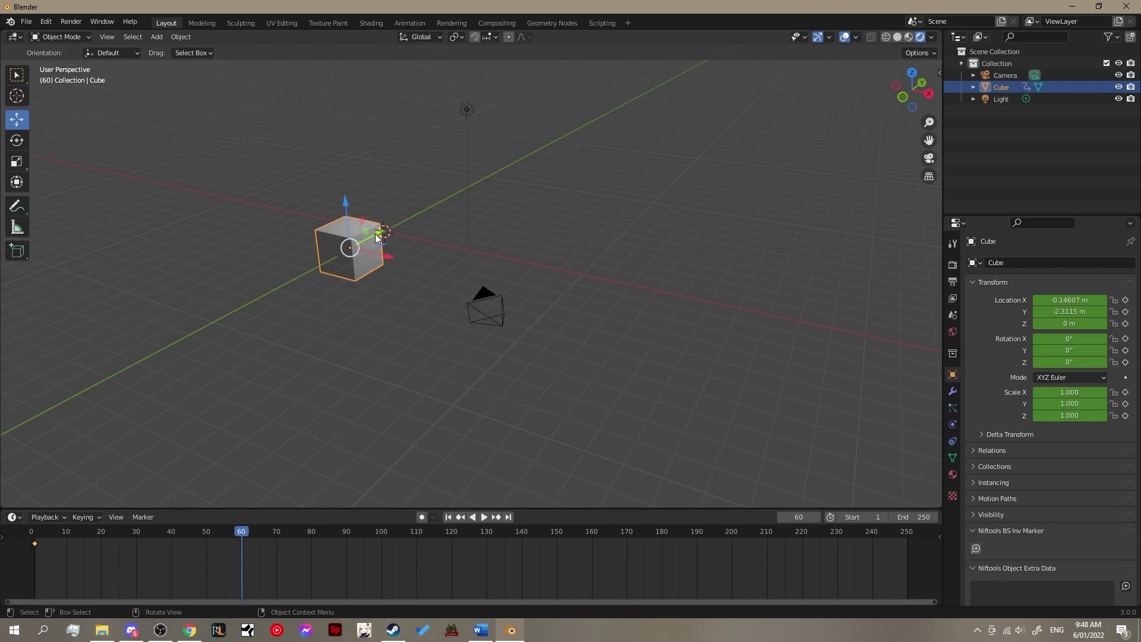
{"action": "left_click_drag", "start_coordinate": [378, 237], "coordinate": [473, 186]}
{"action": "left_click", "coordinate": [930, 158]}
{"action": "left_click", "coordinate": [929, 158]}
{"action": "left_click_drag", "start_coordinate": [478, 186], "coordinate": [510, 168]}
{"action": "left_click", "coordinate": [929, 159]}
{"action": "left_click", "coordinate": [929, 159]}
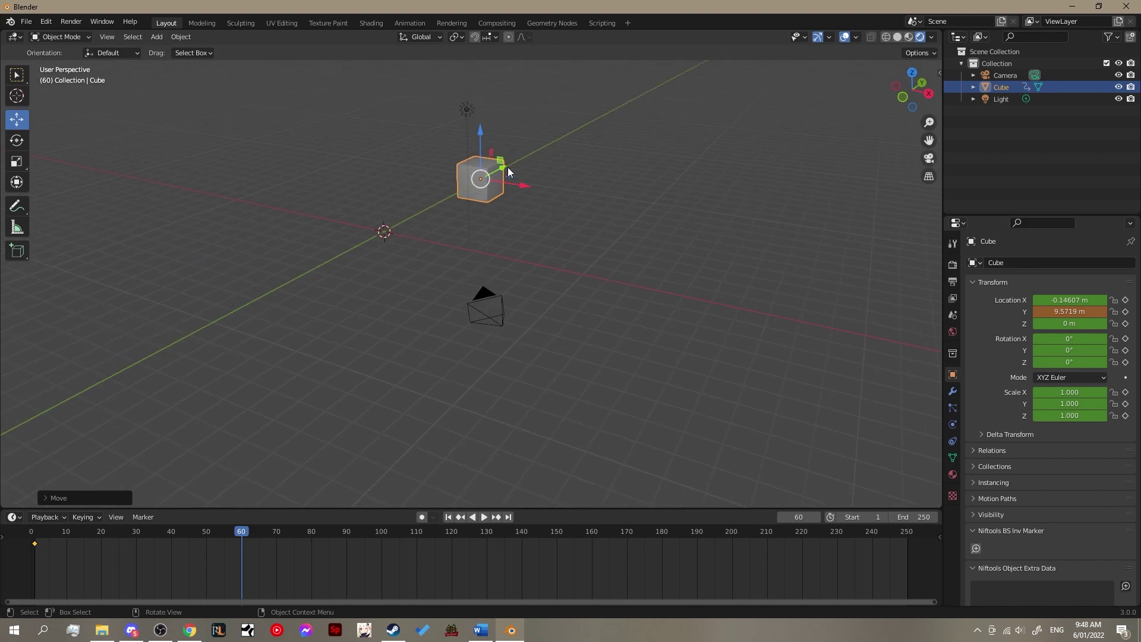
{"action": "left_click_drag", "start_coordinate": [508, 168], "coordinate": [559, 141]}
{"action": "left_click", "coordinate": [928, 157]}
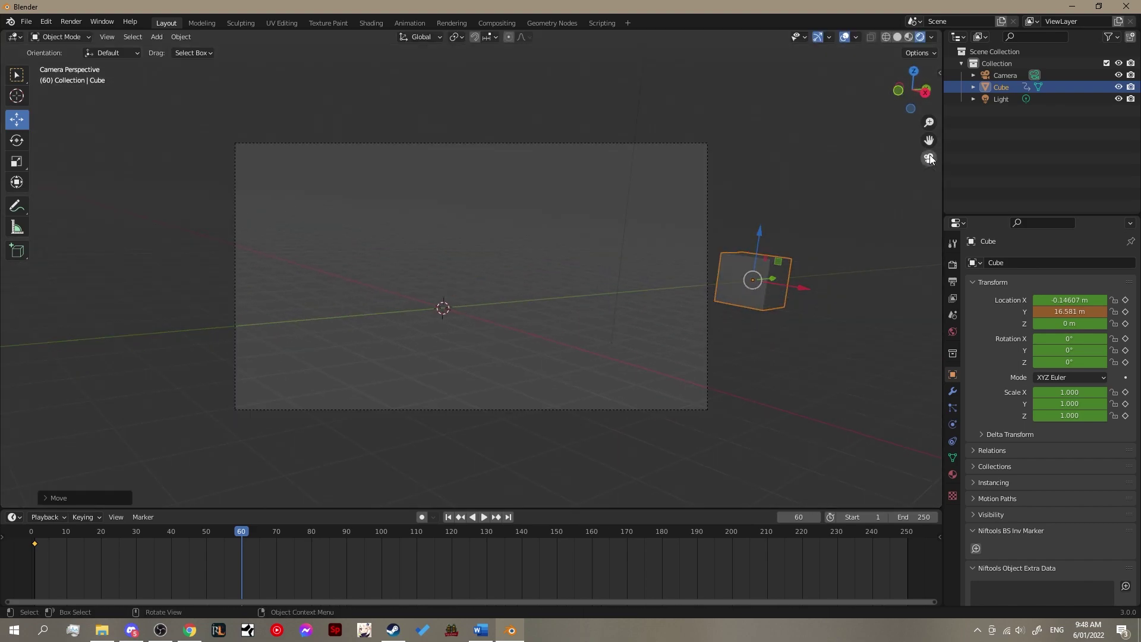
{"action": "left_click", "coordinate": [927, 157]}
{"action": "key", "text": "i"}
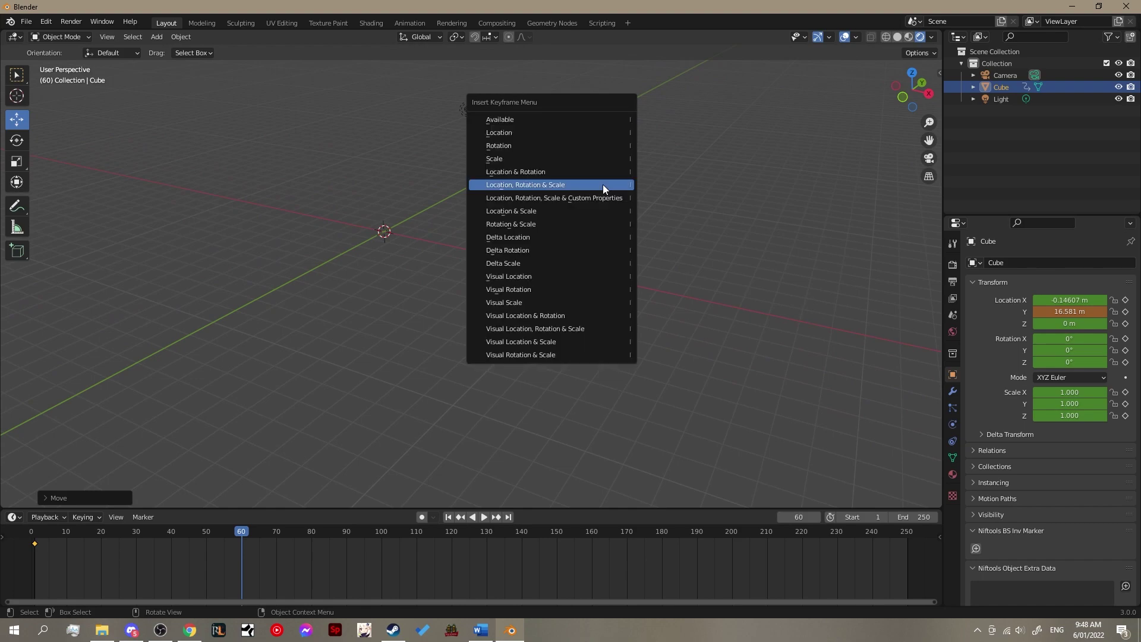
{"action": "left_click", "coordinate": [602, 185]}
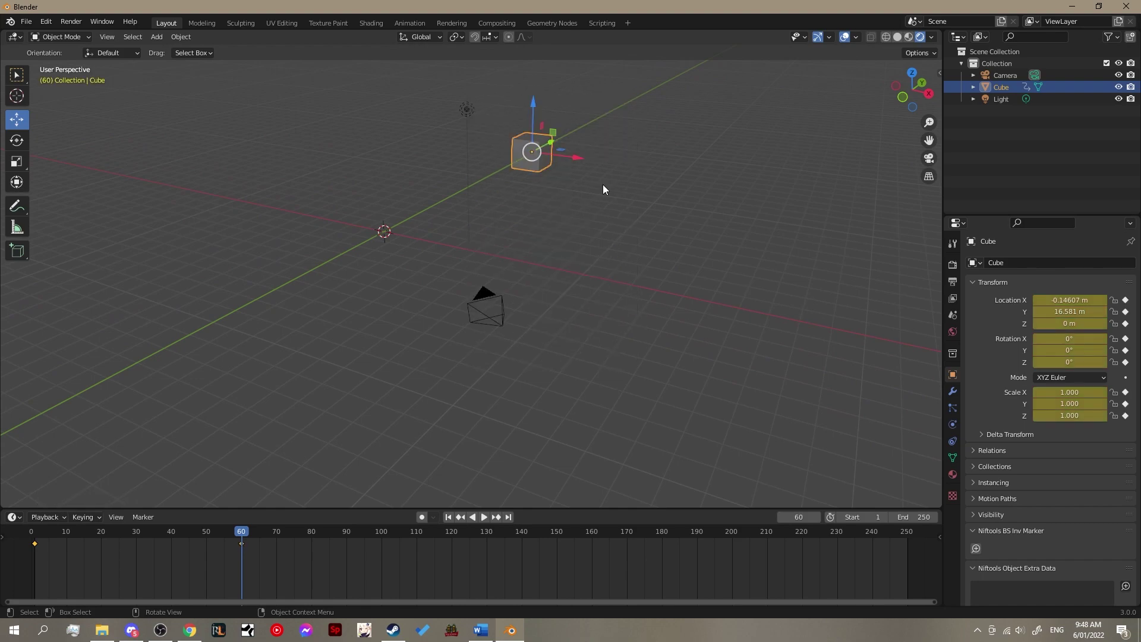
Play back the cube's animation from the start, in the perspective view and through the camera
{"action": "left_click", "coordinate": [34, 531]}
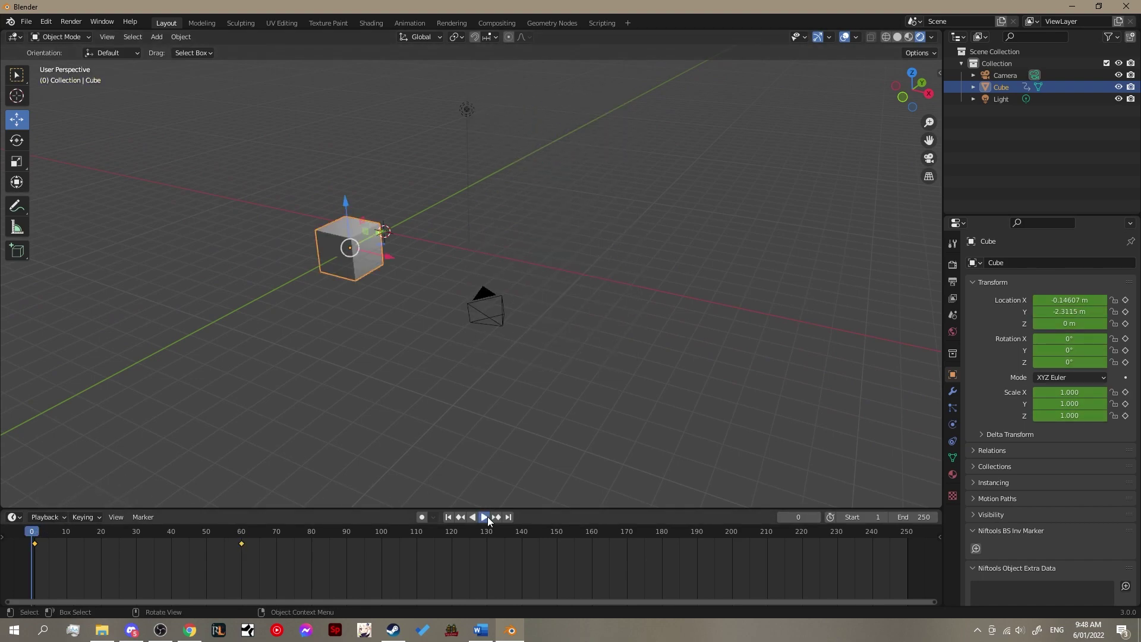
{"action": "left_click", "coordinate": [485, 517]}
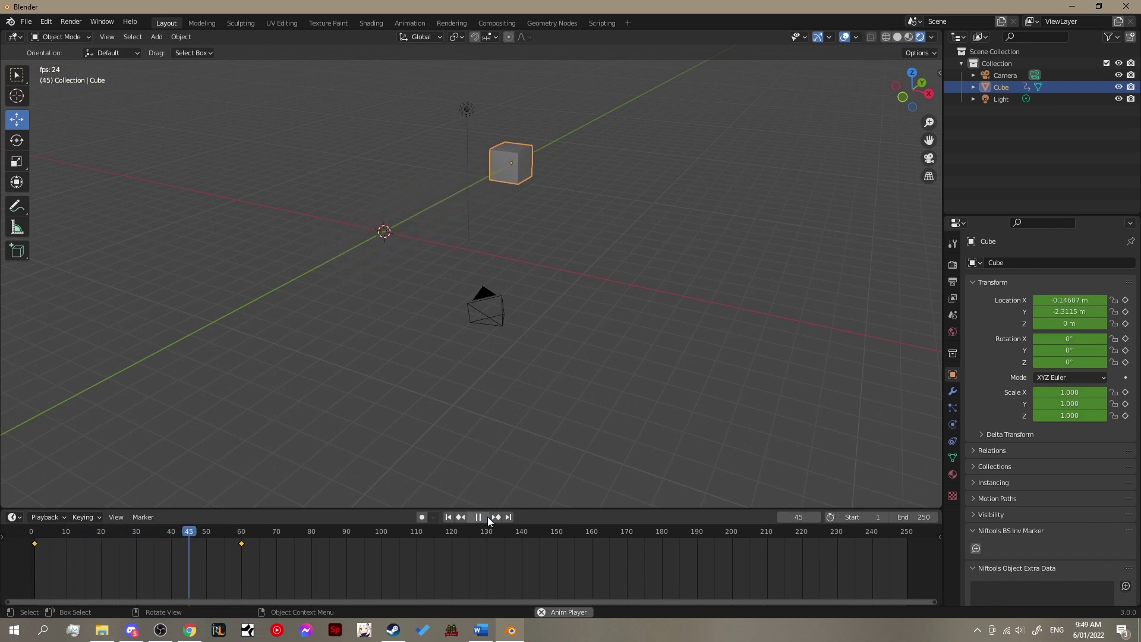
{"action": "left_click", "coordinate": [454, 516]}
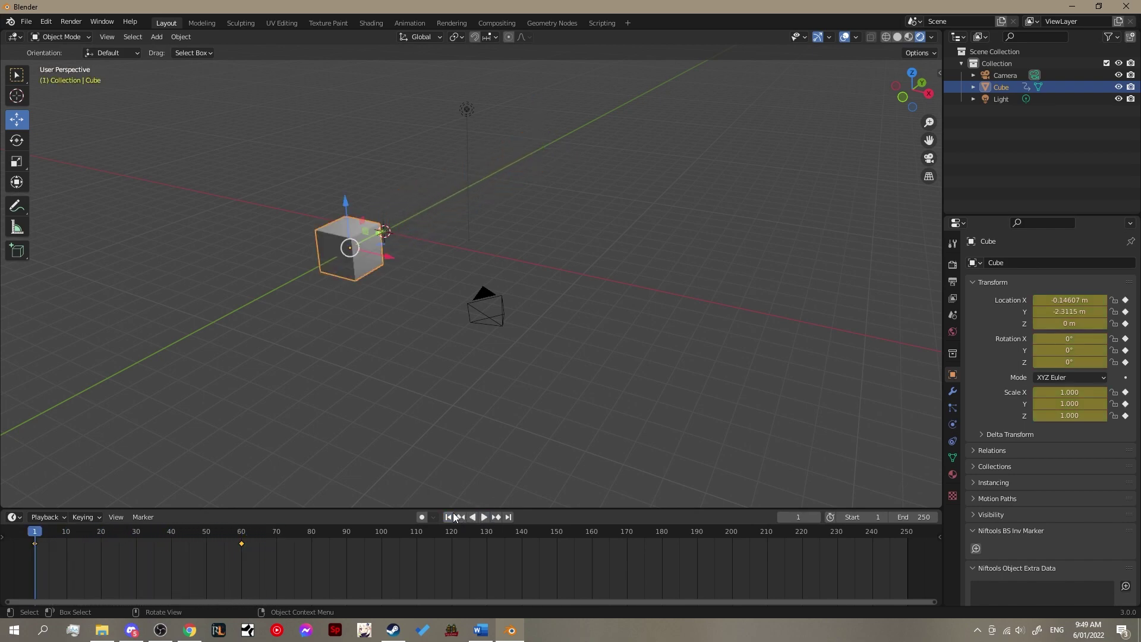
{"action": "left_click", "coordinate": [929, 159]}
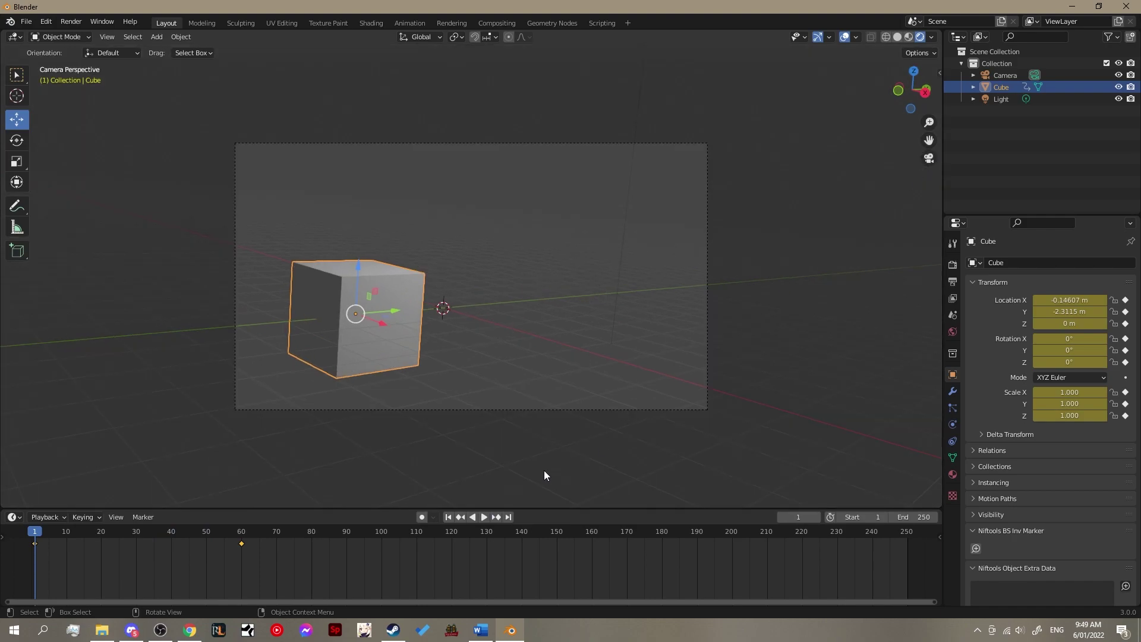
{"action": "left_click", "coordinate": [483, 517]}
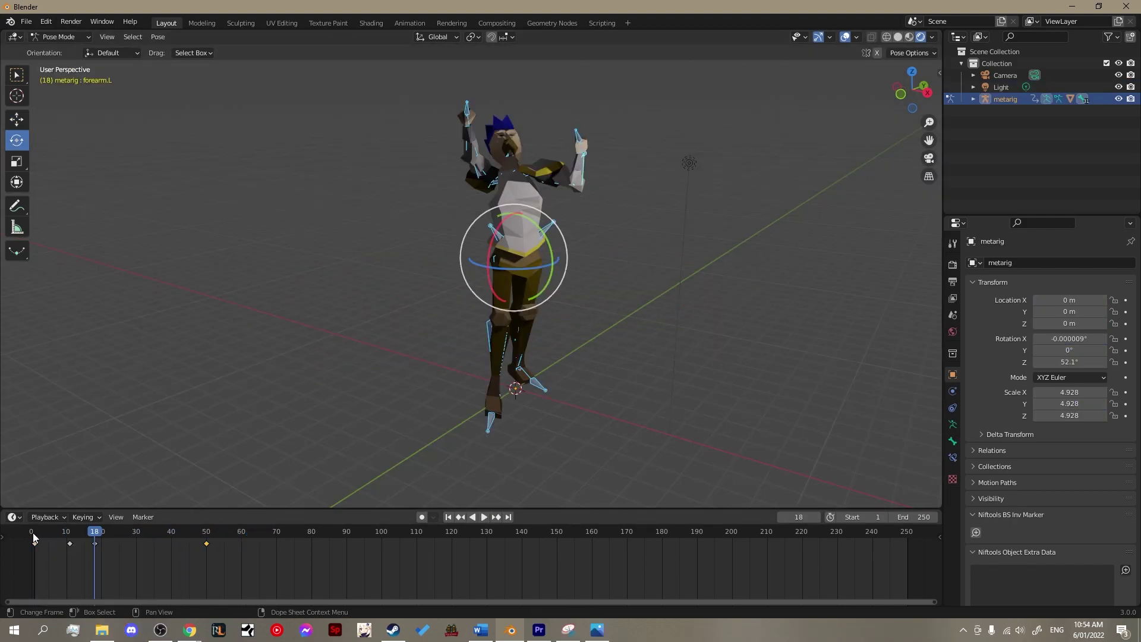
Play the crowned character's rig animation from frame 0
{"action": "left_click", "coordinate": [34, 532]}
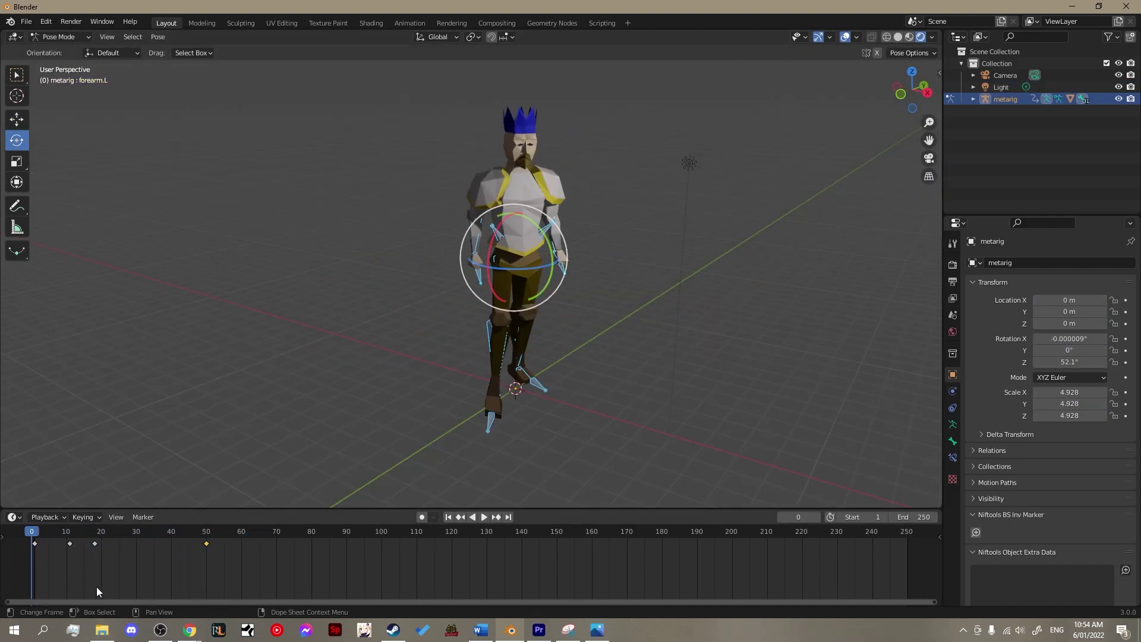
{"action": "key", "text": "space"}
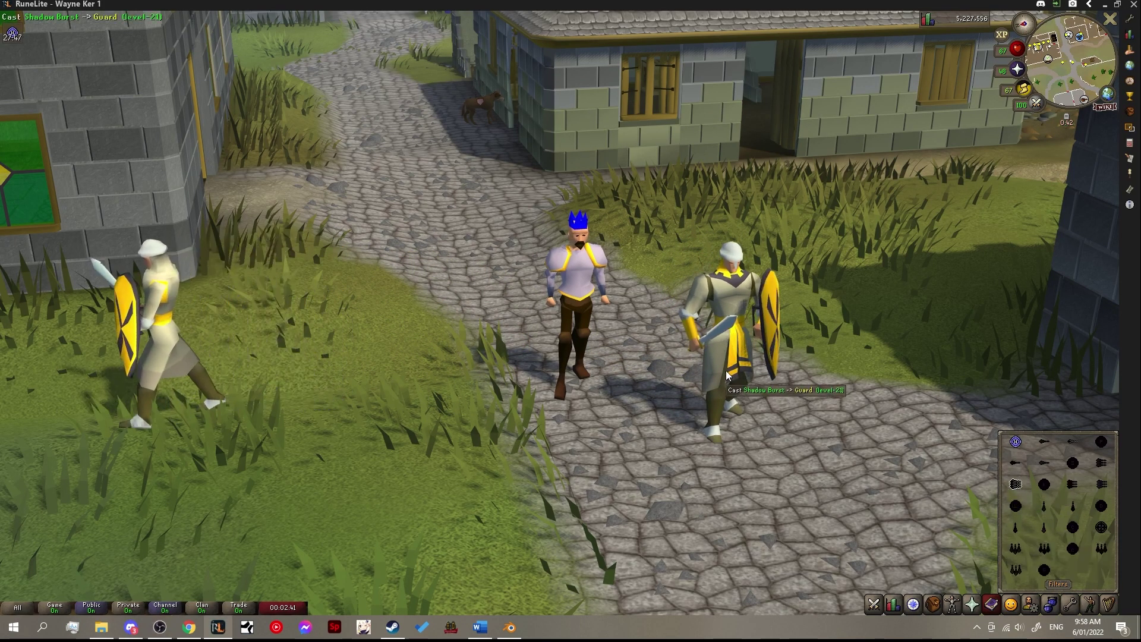
In RuneLite, cast Shadow Burst on the guard to examine the character's casting animation from different angles
{"action": "left_click", "coordinate": [727, 374]}
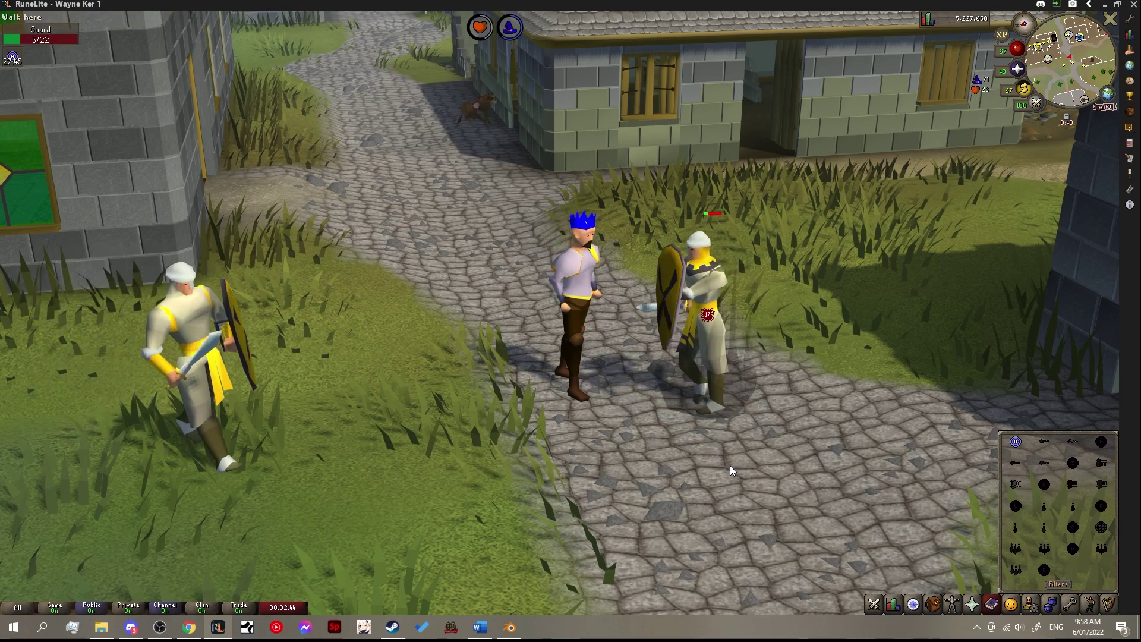
{"action": "middle_click_drag", "start_coordinate": [856, 457], "coordinate": [665, 416]}
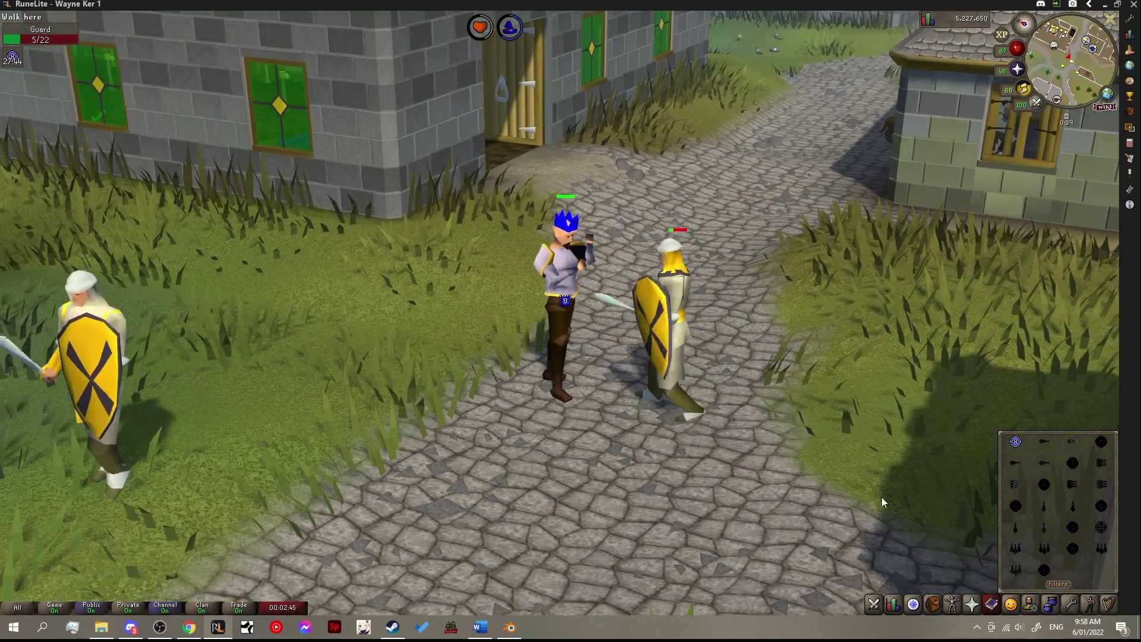
{"action": "left_click", "coordinate": [1018, 482]}
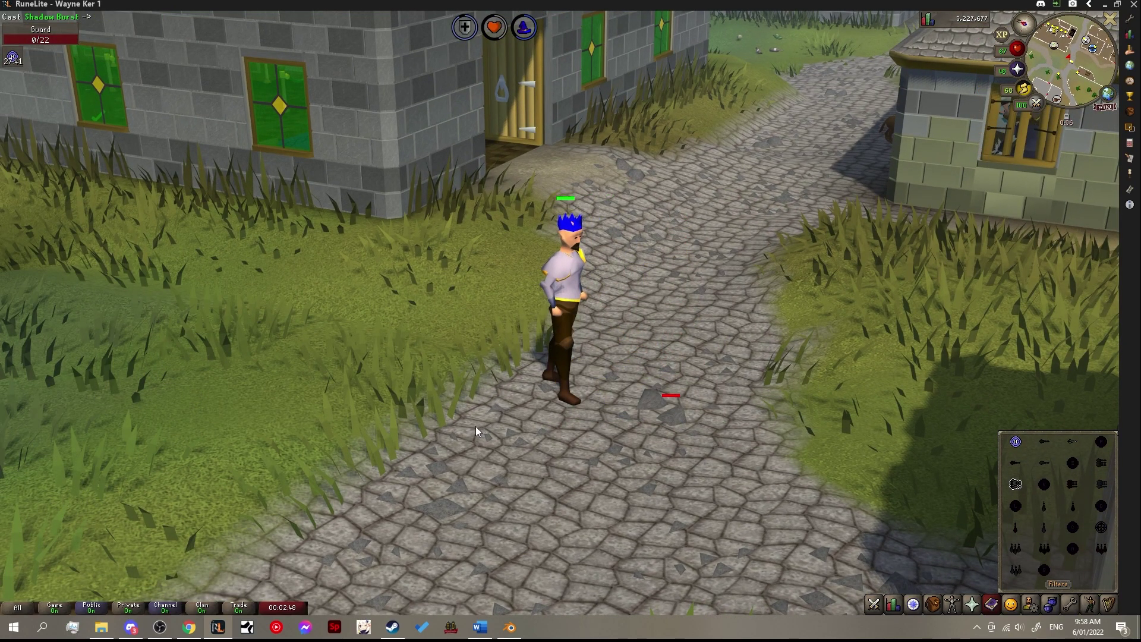
{"action": "scroll", "coordinate": [364, 452], "scroll_direction": "down", "scroll_amount": 5}
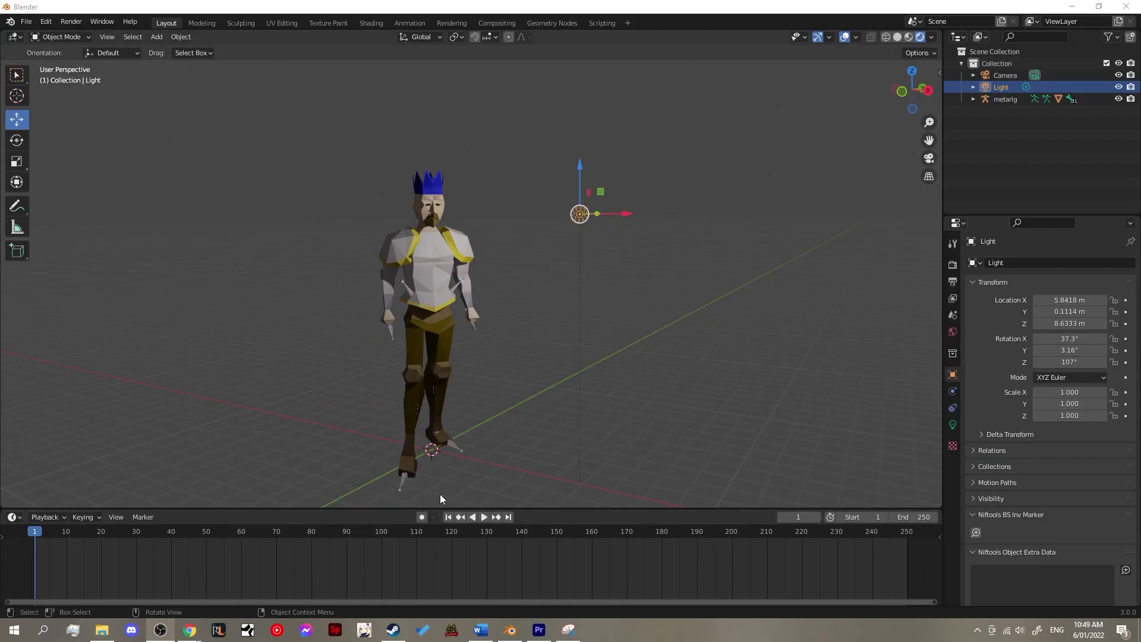
In Blender, select the character's metarig and switch it to Pose Mode
{"action": "left_click", "coordinate": [417, 276]}
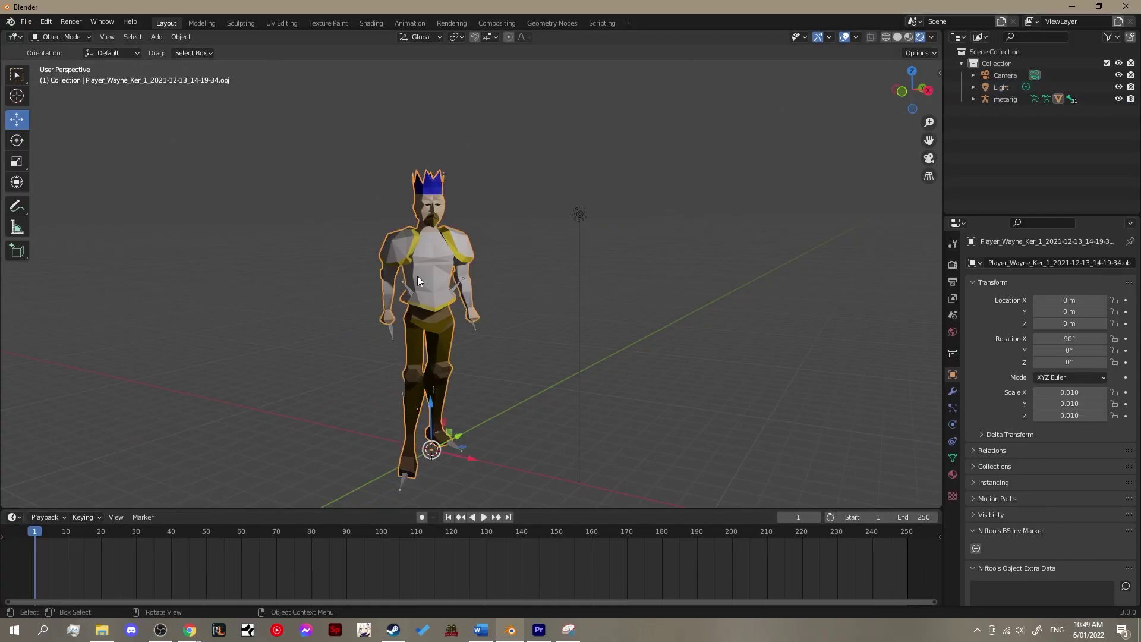
{"action": "left_click", "coordinate": [73, 37]}
{"action": "left_click", "coordinate": [72, 43]}
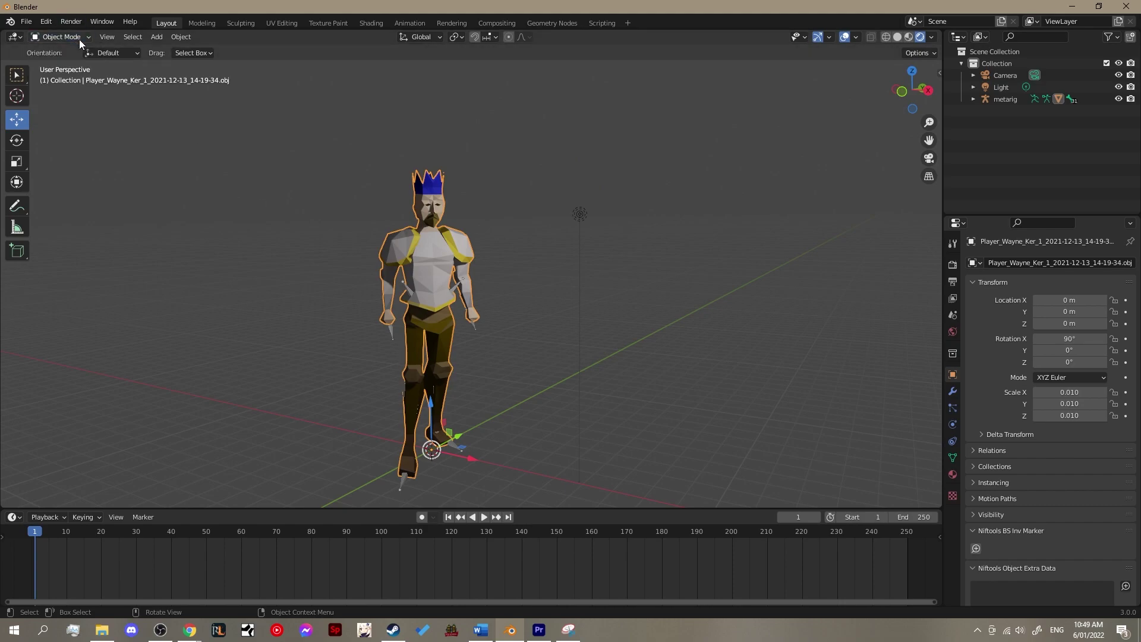
{"action": "left_click", "coordinate": [393, 340]}
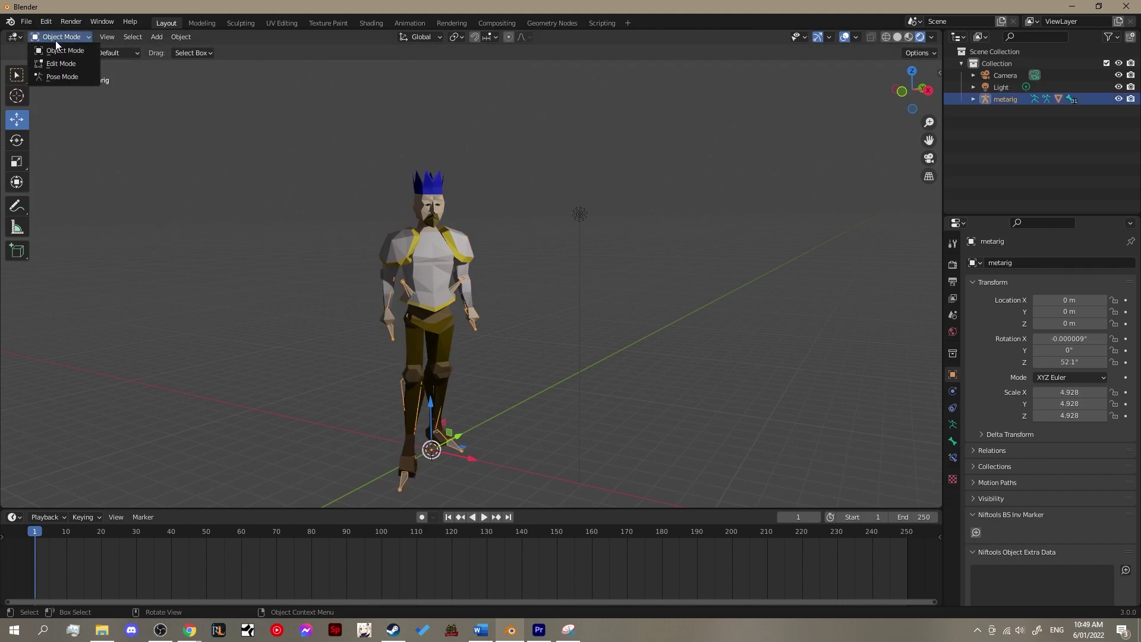
{"action": "left_click", "coordinate": [65, 78]}
Select all the metarig's bones and insert a Location, Rotation & Scale keyframe at frame 1
{"action": "left_click_drag", "start_coordinate": [230, 161], "coordinate": [516, 495]}
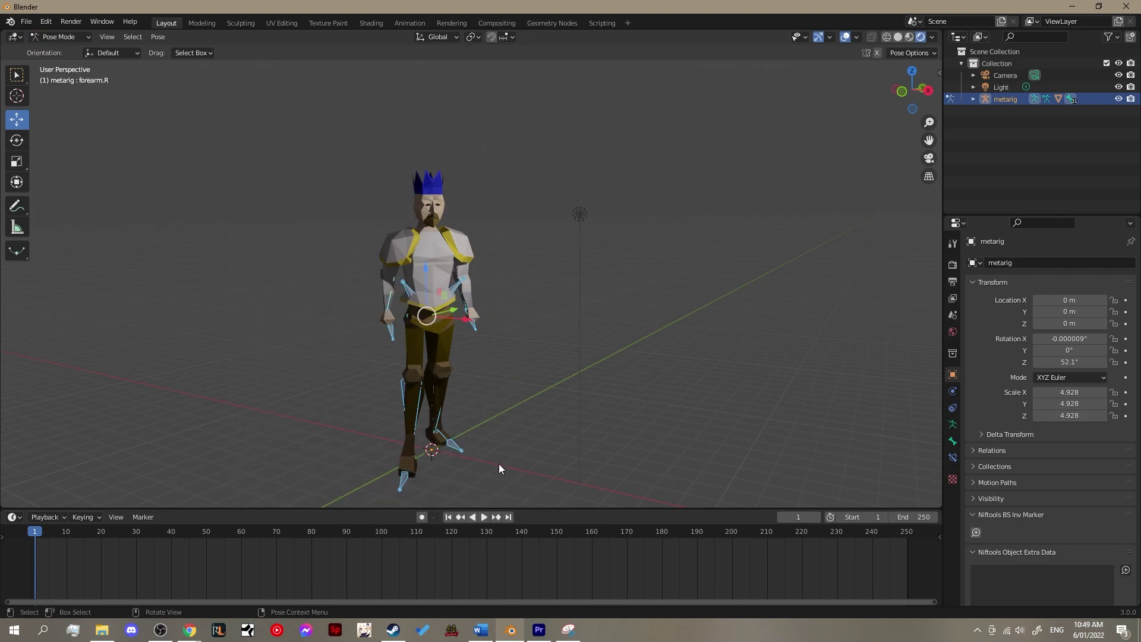
{"action": "key", "text": "i"}
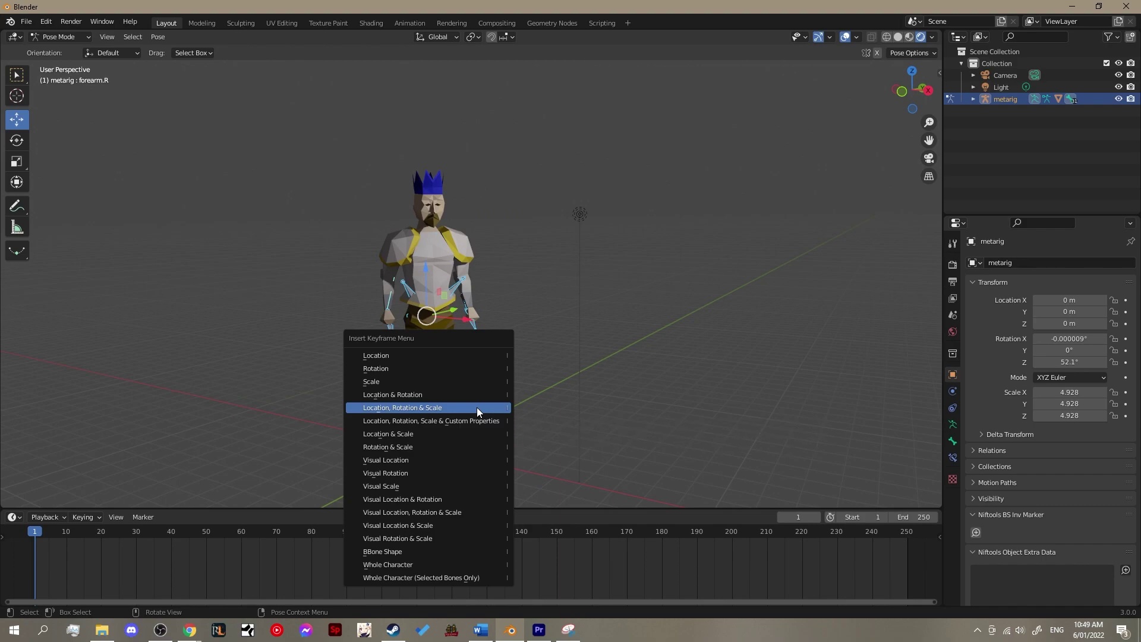
{"action": "left_click", "coordinate": [477, 408]}
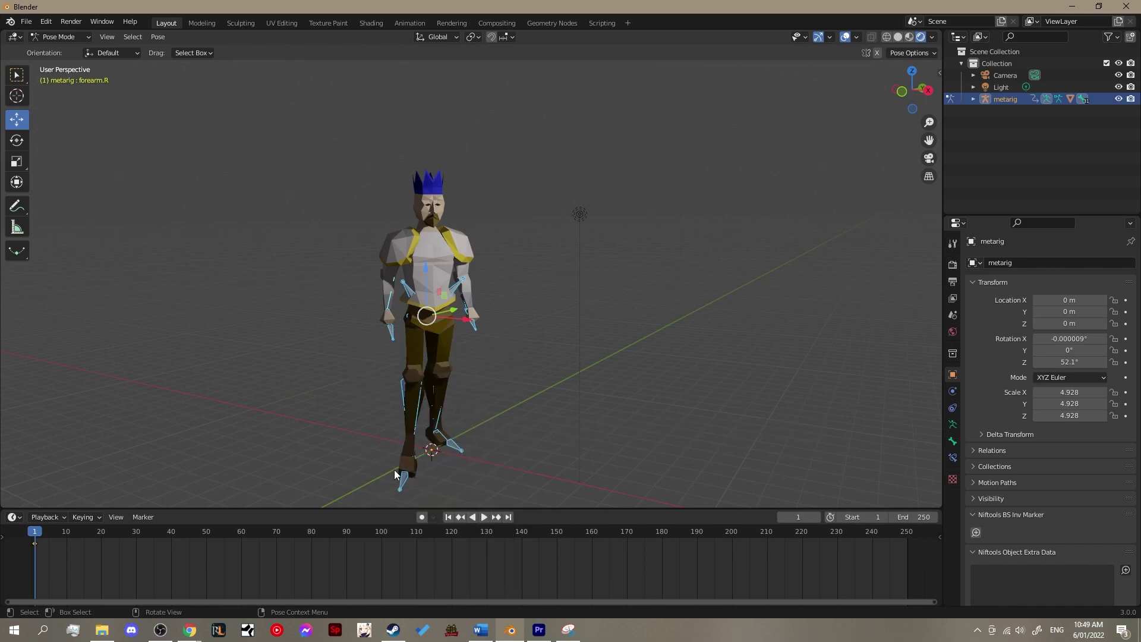
At frame 11, rotate the rig's upper-body bones to lean the torso forward and swing the right arm out
{"action": "left_click", "coordinate": [419, 255]}
{"action": "middle_click_drag", "start_coordinate": [433, 300], "coordinate": [455, 304]}
{"action": "left_click_drag", "start_coordinate": [456, 261], "coordinate": [461, 272]}
{"action": "left_click_drag", "start_coordinate": [462, 227], "coordinate": [425, 261]}
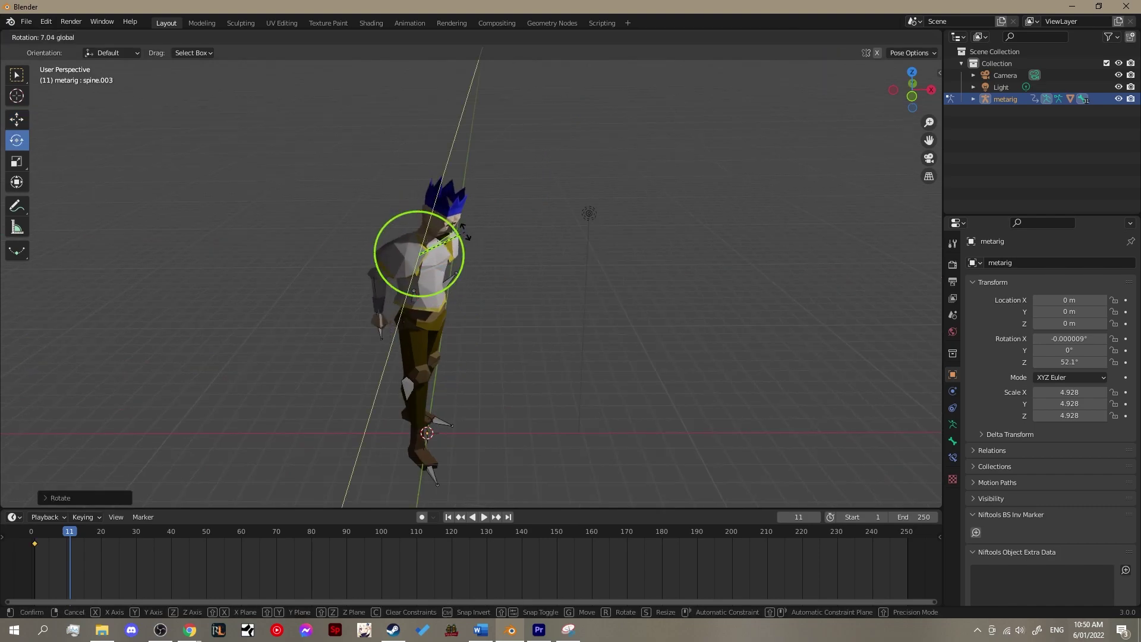
{"action": "left_click", "coordinate": [423, 281]}
{"action": "middle_click_drag", "start_coordinate": [552, 280], "coordinate": [463, 301]}
{"action": "left_click_drag", "start_coordinate": [464, 301], "coordinate": [451, 297]}
{"action": "left_click", "coordinate": [415, 265]}
{"action": "middle_click_drag", "start_coordinate": [332, 256], "coordinate": [414, 223]}
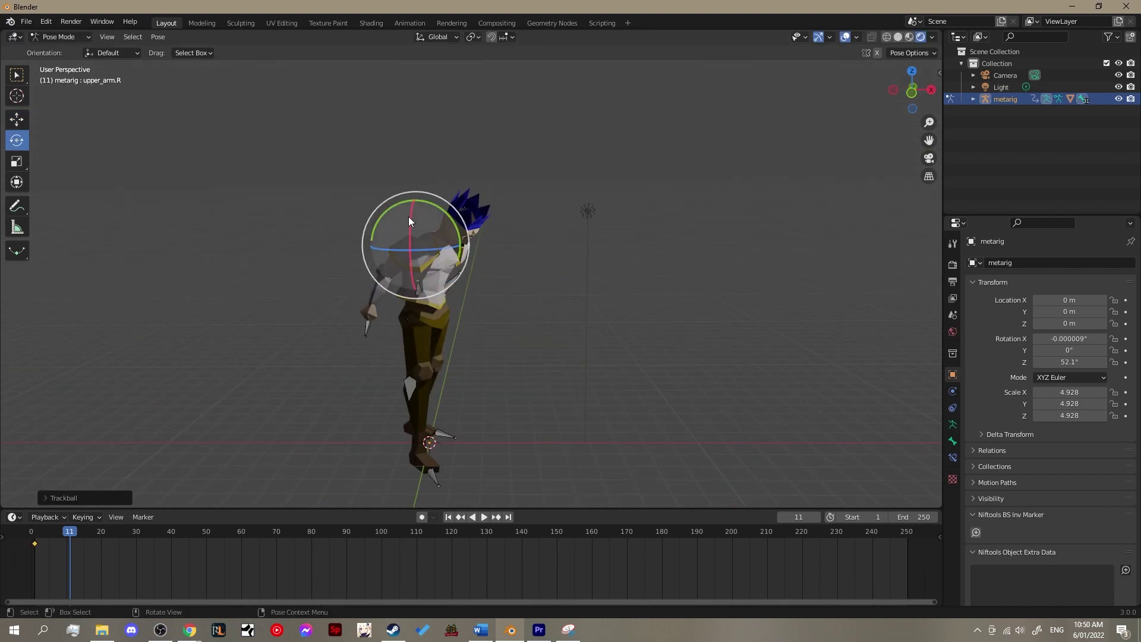
Rotate the upper-arm and forearm bones to bring both arms forward in front of the leaning torso
{"action": "left_click_drag", "start_coordinate": [402, 202], "coordinate": [393, 200]}
{"action": "left_click_drag", "start_coordinate": [403, 250], "coordinate": [405, 280]}
{"action": "left_click_drag", "start_coordinate": [417, 247], "coordinate": [434, 248]}
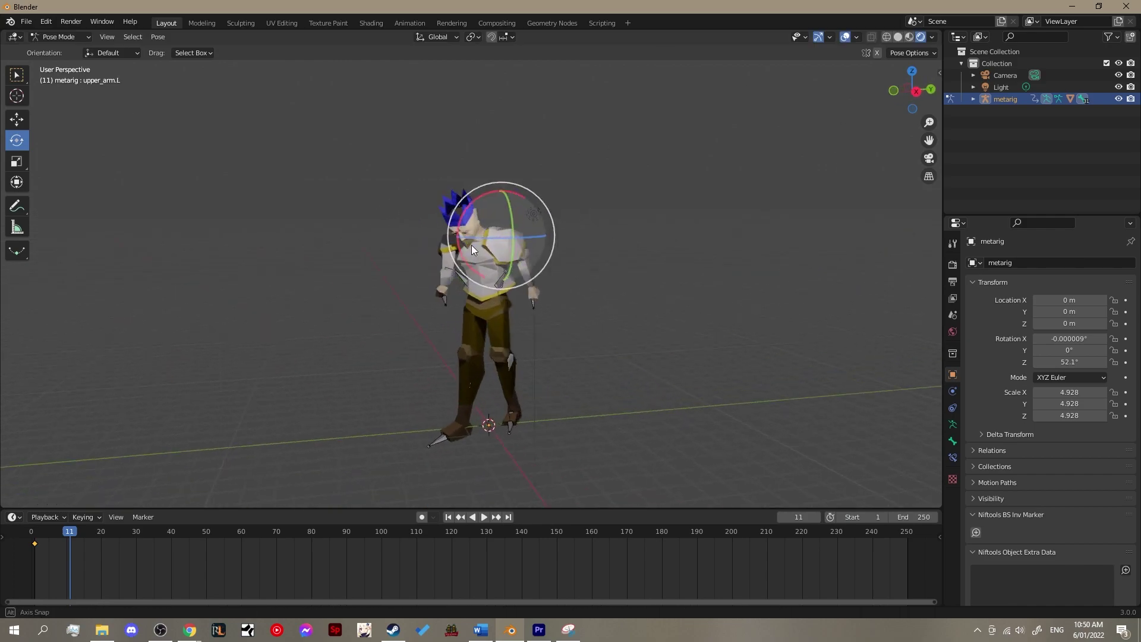
{"action": "left_click_drag", "start_coordinate": [512, 250], "coordinate": [503, 264]}
{"action": "middle_click_drag", "start_coordinate": [479, 208], "coordinate": [485, 248]}
{"action": "left_click", "coordinate": [489, 244]}
{"action": "left_click_drag", "start_coordinate": [499, 238], "coordinate": [505, 255]}
{"action": "middle_click_drag", "start_coordinate": [380, 244], "coordinate": [505, 208]}
{"action": "left_click", "coordinate": [476, 196]}
{"action": "left_click_drag", "start_coordinate": [483, 144], "coordinate": [492, 145]}
{"action": "left_click_drag", "start_coordinate": [496, 244], "coordinate": [497, 244]}
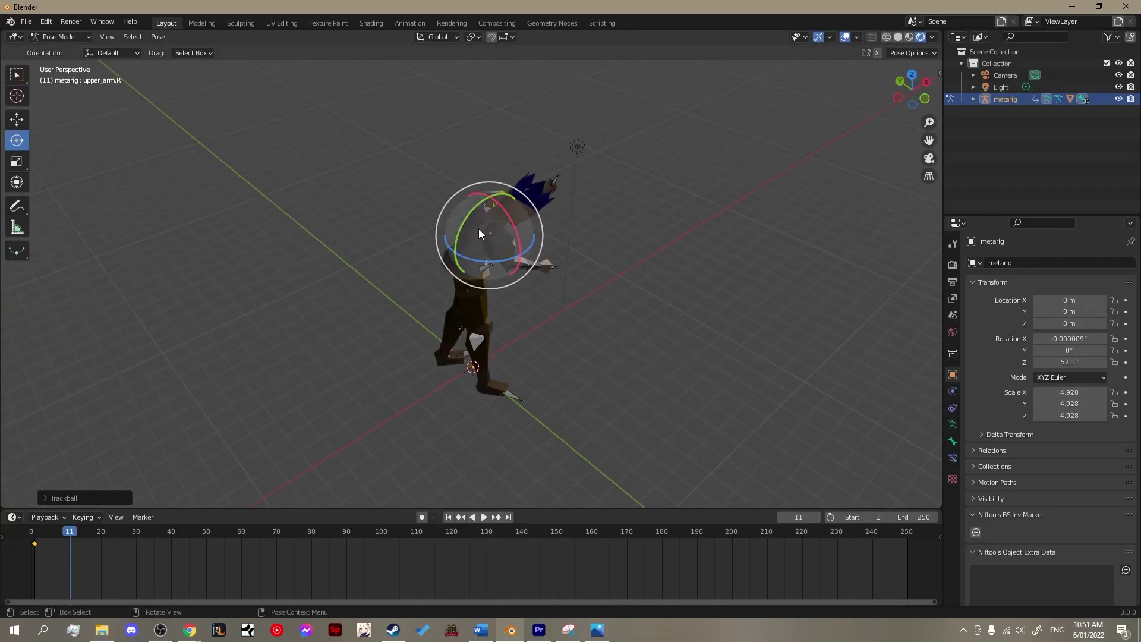
Refine the frame 11 pose by rotating the arm bones across the chest and adjusting the head
{"action": "left_click", "coordinate": [506, 221]}
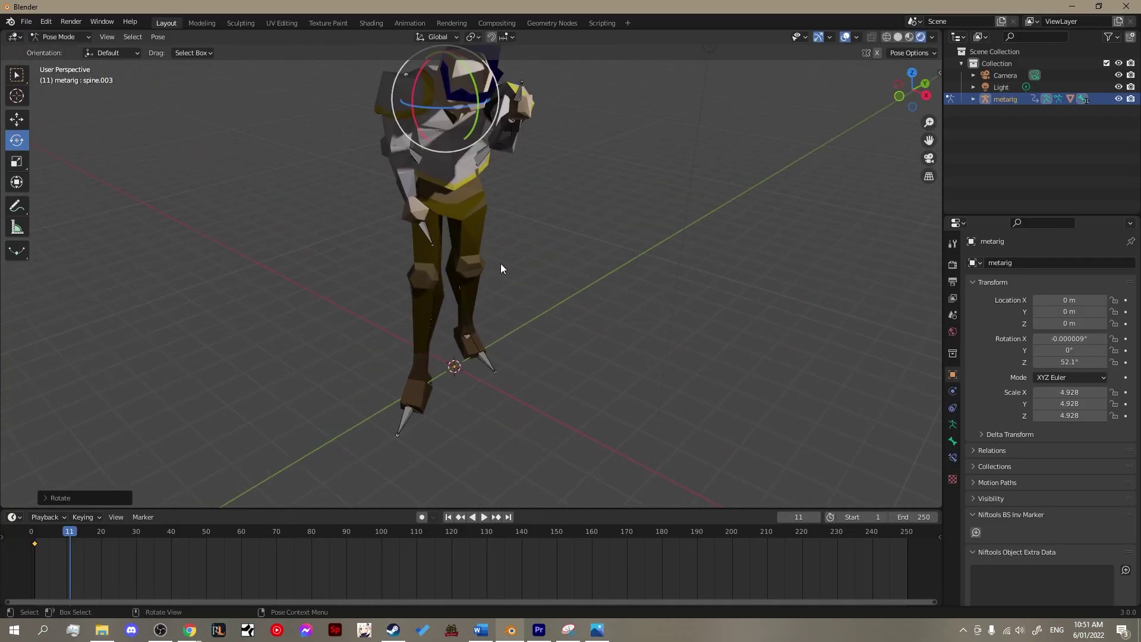
{"action": "middle_click_drag", "start_coordinate": [500, 262], "coordinate": [464, 256]}
{"action": "left_click", "coordinate": [504, 132]}
{"action": "left_click_drag", "start_coordinate": [504, 132], "coordinate": [517, 146]}
{"action": "middle_click_drag", "start_coordinate": [476, 237], "coordinate": [541, 238]}
{"action": "left_click", "coordinate": [464, 143]}
{"action": "left_click_drag", "start_coordinate": [437, 149], "coordinate": [443, 166]}
{"action": "left_click", "coordinate": [159, 633]}
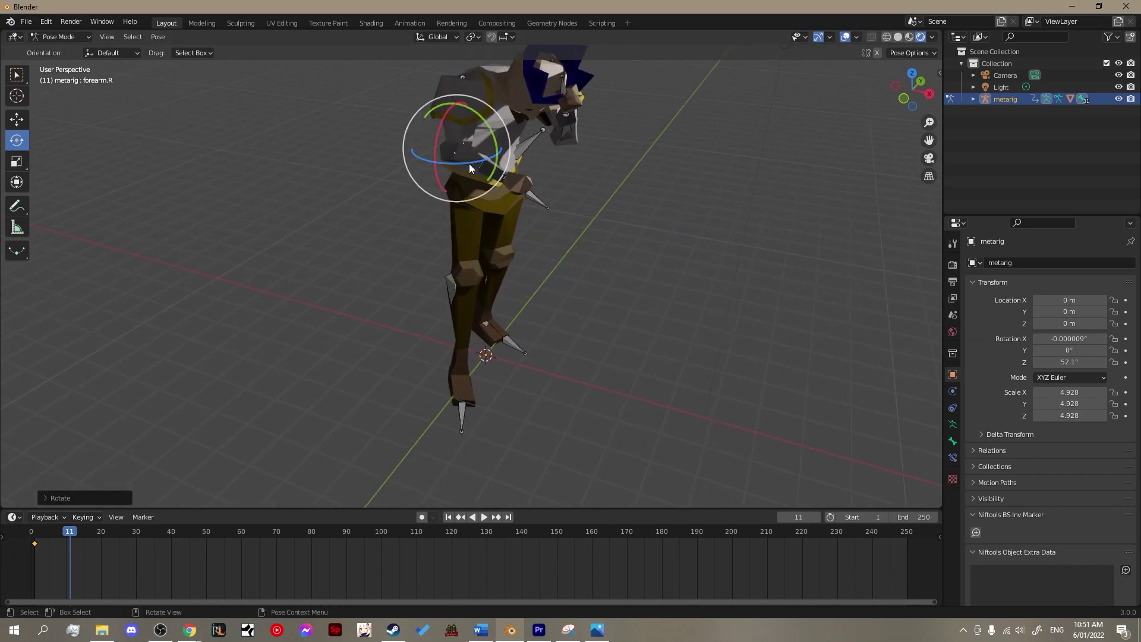
{"action": "left_click", "coordinate": [458, 119]}
{"action": "left_click_drag", "start_coordinate": [459, 119], "coordinate": [482, 102]}
{"action": "left_click", "coordinate": [511, 89]}
{"action": "left_click_drag", "start_coordinate": [517, 90], "coordinate": [541, 89]}
{"action": "left_click", "coordinate": [531, 78]}
{"action": "middle_click_drag", "start_coordinate": [541, 142], "coordinate": [590, 161]}
Select all the character's bones and insert a Location, Rotation & Scale keyframe at frame 11
{"action": "scroll", "coordinate": [342, 113], "scroll_direction": "down", "scroll_amount": 4}
{"action": "left_click_drag", "start_coordinate": [327, 77], "coordinate": [554, 387]}
{"action": "key", "text": "i"}
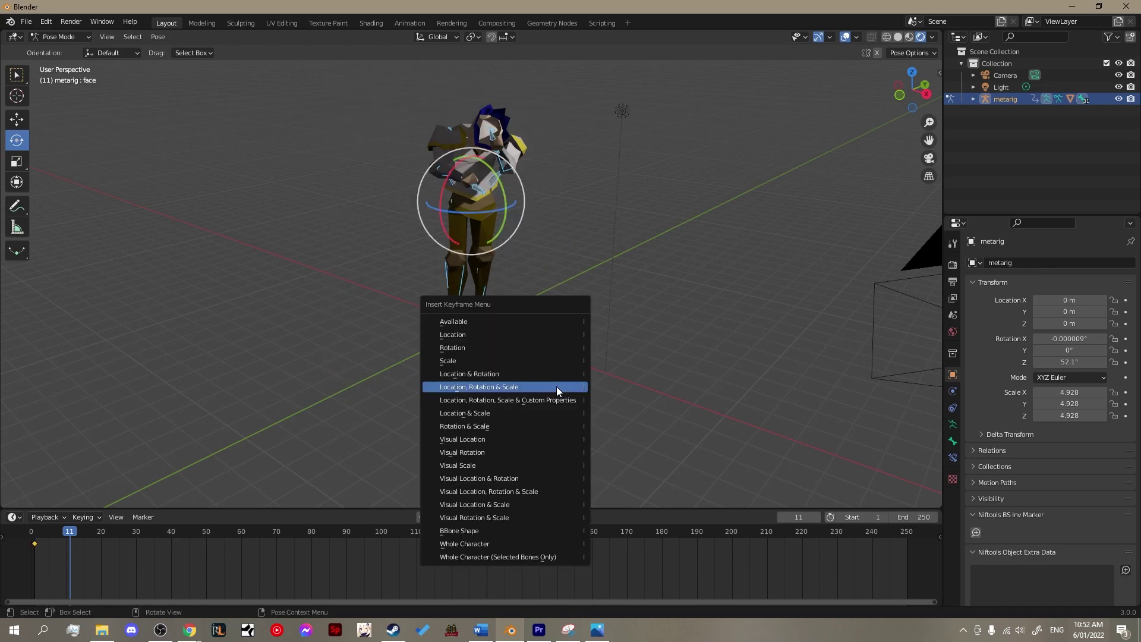
{"action": "left_click", "coordinate": [556, 387]}
At frame 18, rotate the rig's torso bones to straighten the body and lean the chest back
{"action": "left_click", "coordinate": [97, 536]}
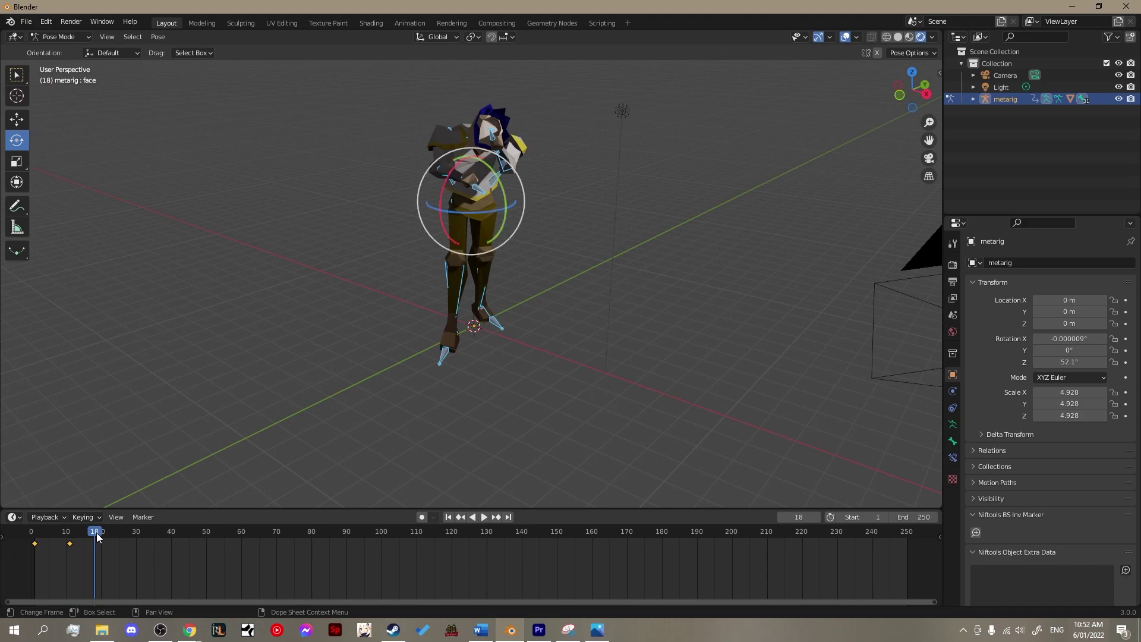
{"action": "middle_click_drag", "start_coordinate": [297, 321], "coordinate": [410, 309]}
{"action": "middle_click_drag", "start_coordinate": [291, 313], "coordinate": [333, 393]}
{"action": "left_click", "coordinate": [544, 315]}
{"action": "mouse_move", "coordinate": [549, 285]}
{"action": "left_mouse_down"}
{"action": "mouse_move", "coordinate": [552, 333]}
{"action": "mouse_move", "coordinate": [540, 297]}
{"action": "left_mouse_up"}
{"action": "middle_click_drag", "start_coordinate": [540, 279], "coordinate": [527, 208]}
{"action": "left_click_drag", "start_coordinate": [529, 230], "coordinate": [559, 214]}
Rotate the head and arm bones to tilt the face upward and open the arms away from the chest
{"action": "left_click", "coordinate": [500, 173]}
{"action": "left_click_drag", "start_coordinate": [487, 156], "coordinate": [477, 185]}
{"action": "left_click", "coordinate": [555, 184]}
{"action": "middle_click_drag", "start_coordinate": [567, 255], "coordinate": [535, 226]}
{"action": "left_click", "coordinate": [514, 166]}
{"action": "left_click_drag", "start_coordinate": [510, 196], "coordinate": [512, 179]}
{"action": "middle_click_drag", "start_coordinate": [565, 196], "coordinate": [464, 181]}
{"action": "left_click_drag", "start_coordinate": [476, 172], "coordinate": [480, 163]}
Rotate the remaining arm bones, including the left forearm, so both arms are raised with bent elbows and hands pointing up
{"action": "left_click", "coordinate": [512, 221]}
{"action": "middle_click_drag", "start_coordinate": [499, 220], "coordinate": [538, 193]}
{"action": "left_click_drag", "start_coordinate": [498, 190], "coordinate": [500, 185]}
{"action": "middle_click_drag", "start_coordinate": [501, 196], "coordinate": [535, 191]}
{"action": "left_click", "coordinate": [473, 156]}
{"action": "left_click", "coordinate": [540, 170]}
{"action": "left_click_drag", "start_coordinate": [559, 173], "coordinate": [600, 205]}
{"action": "mouse_move", "coordinate": [609, 208]}
{"action": "middle_mouse_down"}
{"action": "mouse_move", "coordinate": [618, 280]}
{"action": "mouse_move", "coordinate": [601, 214]}
{"action": "middle_mouse_up"}
{"action": "left_click", "coordinate": [593, 191]}
{"action": "left_click_drag", "start_coordinate": [588, 191], "coordinate": [487, 215]}
Select all the character's bones and insert a Location, Rotation & Scale keyframe at frame 18
{"action": "key", "text": "a"}
{"action": "key", "text": "i"}
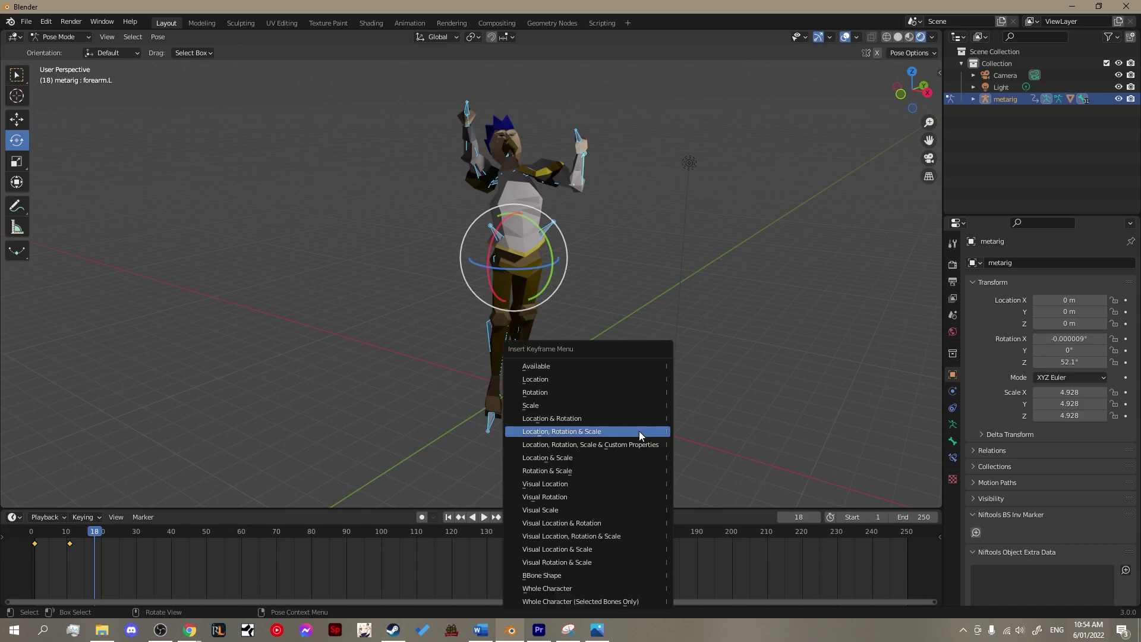
{"action": "left_click", "coordinate": [639, 432]}
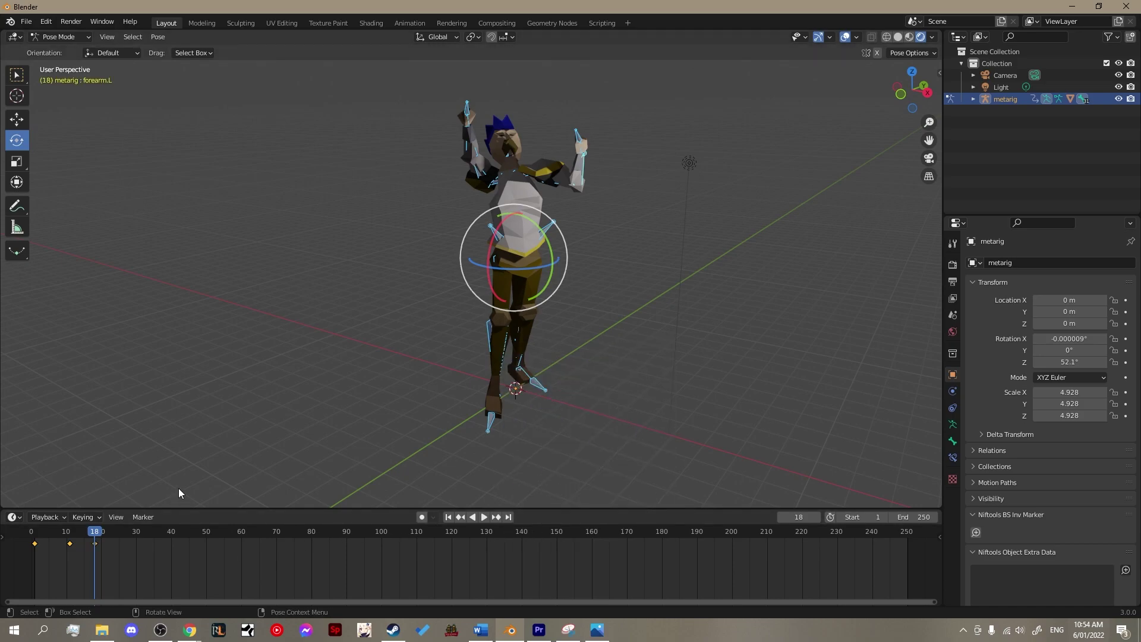
Duplicate the frame 1 keyframe and place the copy at frame 50 to return the character to its starting pose
{"action": "right_click", "coordinate": [34, 545]}
{"action": "left_click", "coordinate": [46, 560]}
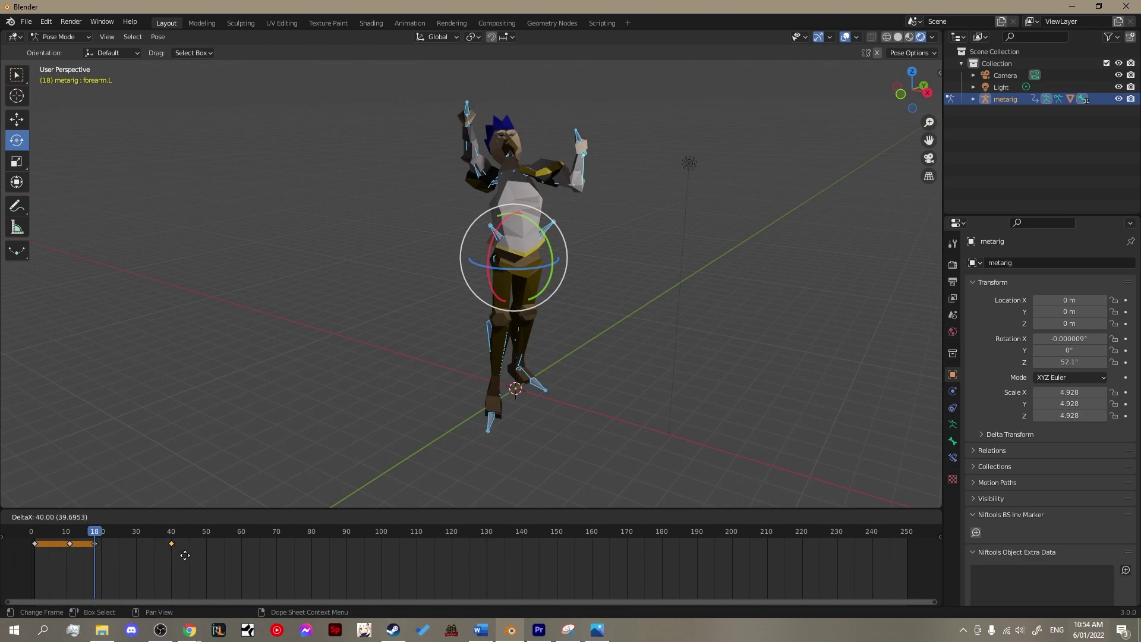
{"action": "left_click", "coordinate": [218, 554]}
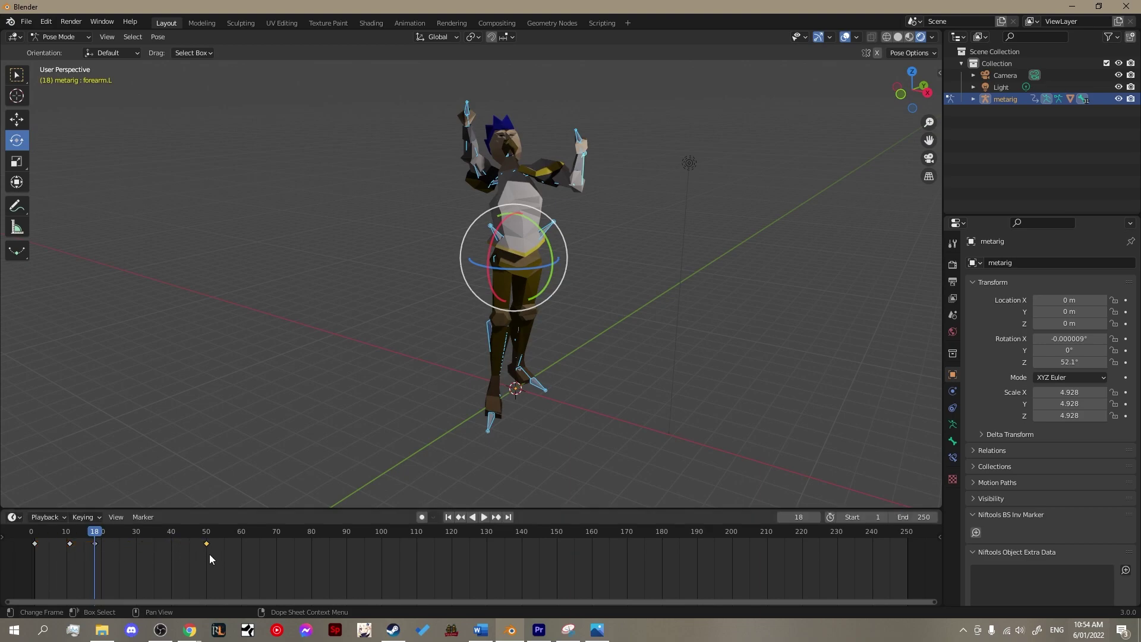
Play the spell-casting animation from frame 0 to review it
{"action": "left_click", "coordinate": [34, 533]}
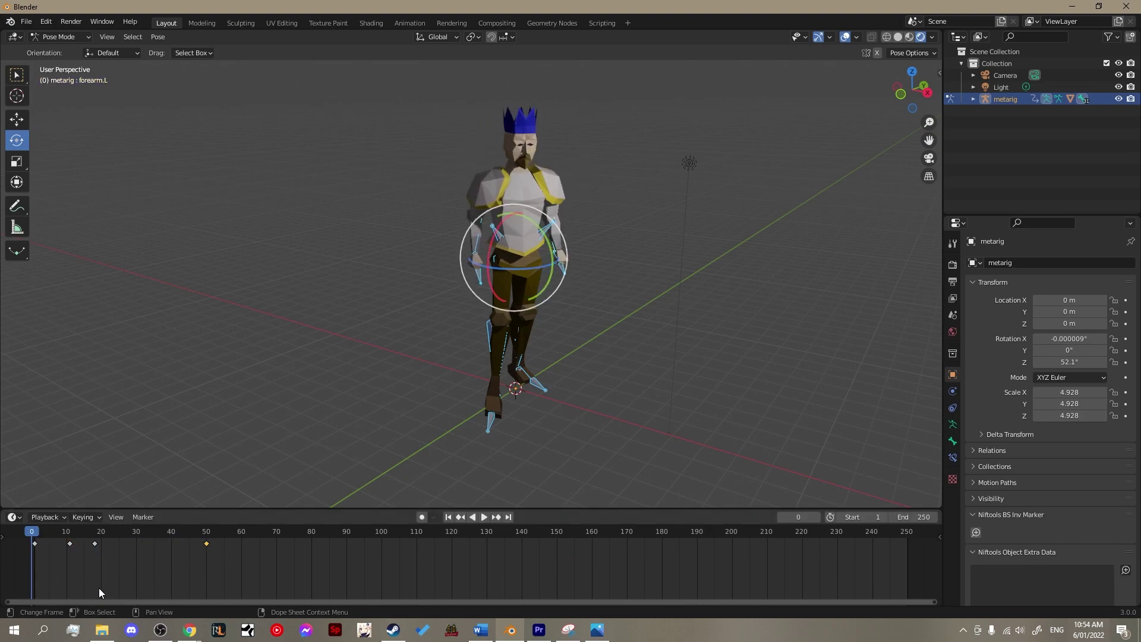
{"action": "key", "text": "space"}
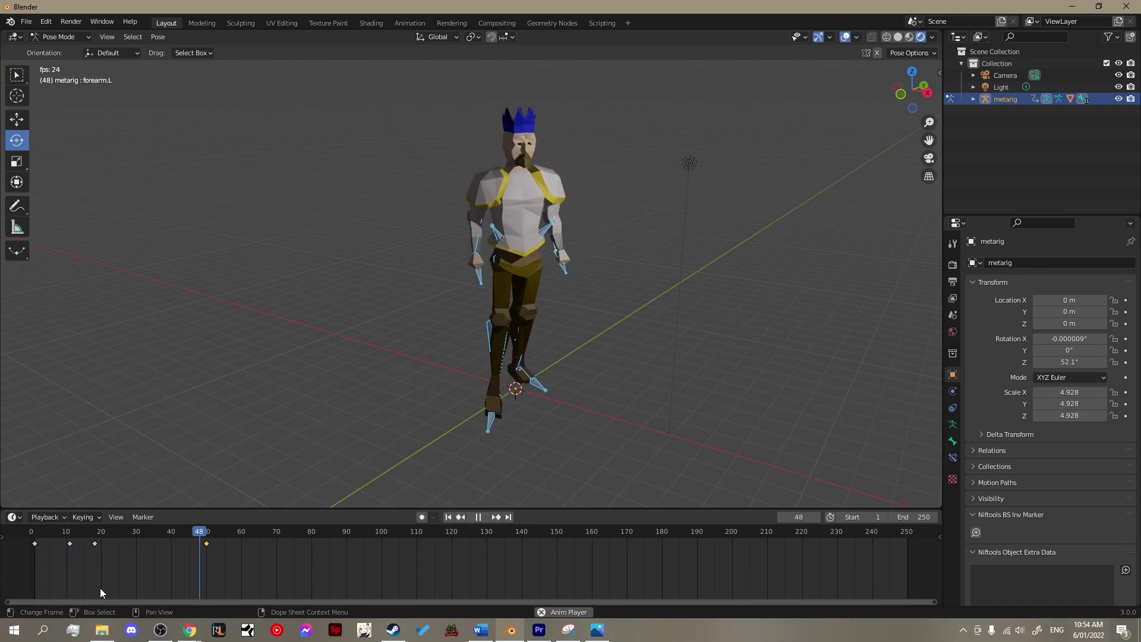
{"action": "key", "text": "space"}
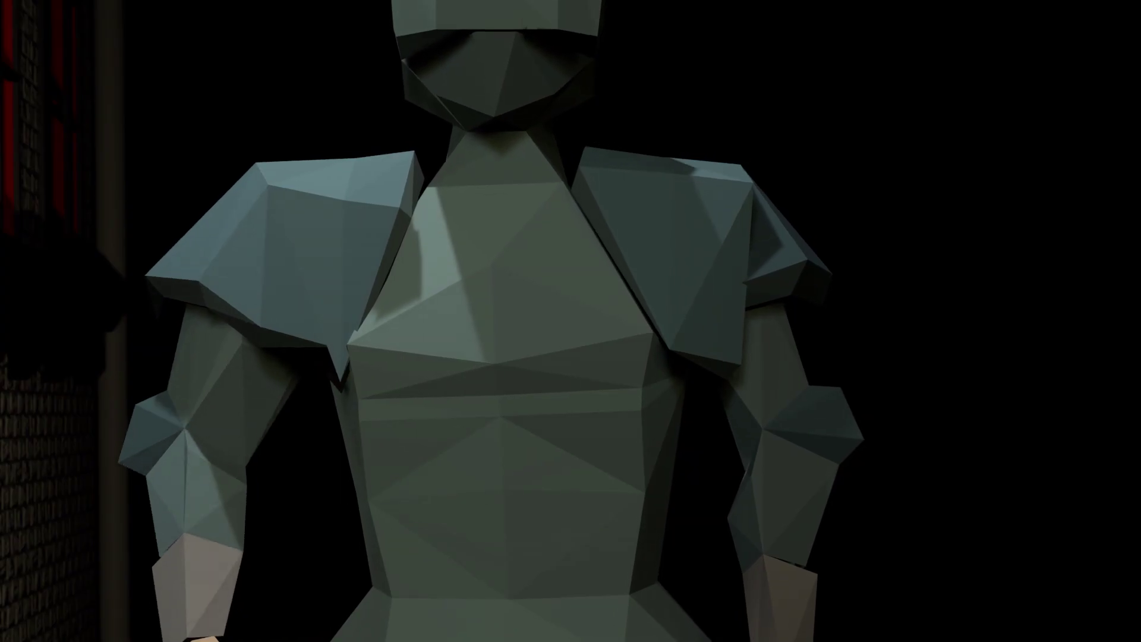